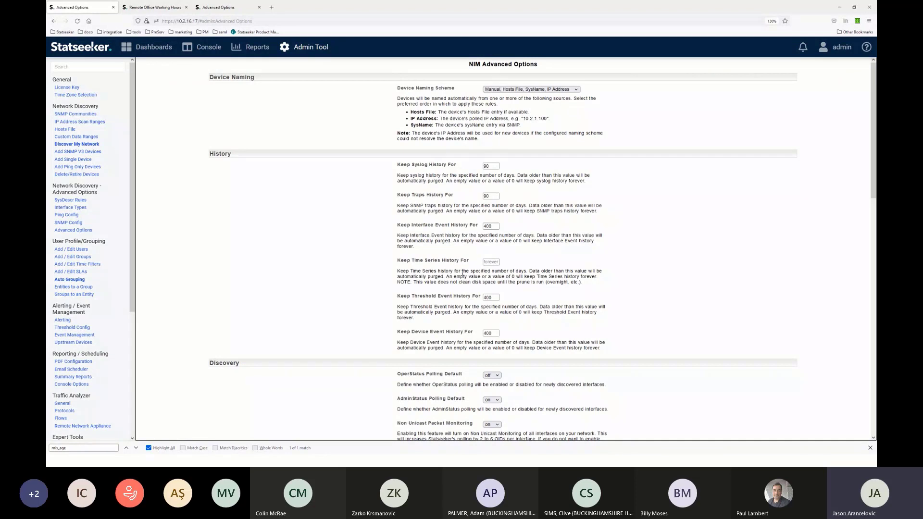
# Set Keep Time Series History For to 1095 days in the History section.
pyautogui.moveTo(463, 273)
pyautogui.mouseDown()
pyautogui.moveTo(524, 272)
pyautogui.moveTo(473, 270)
pyautogui.mouseUp()
pyautogui.click(491, 263)
pyautogui.write('1095')
pyautogui.click(556, 260)
pyautogui.moveTo(498, 261); pyautogui.dragTo(479, 262)
pyautogui.click(544, 264)
# Clear the Keep Time Series History For value so that history is kept forever, and save the advanced options.
pyautogui.moveTo(496, 261); pyautogui.dragTo(449, 263)
pyautogui.write('0')
pyautogui.press('BackSpace')
pyautogui.click(536, 262)
pyautogui.moveTo(477, 270); pyautogui.dragTo(527, 272)
pyautogui.click(547, 263)
pyautogui.scroll(-6, 513, 292)
pyautogui.scroll(-6, 539, 270)
pyautogui.click(483, 432)
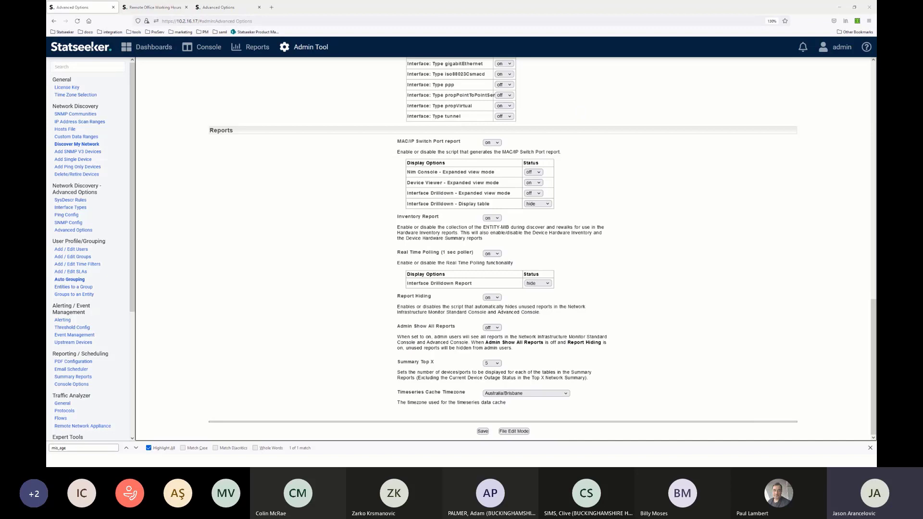
# Open the Remote Office Working Hours dashboard, expand the Remote Site Traffic row and review its firewall traffic graphs.
pyautogui.hotkey('alt', 'Tab')
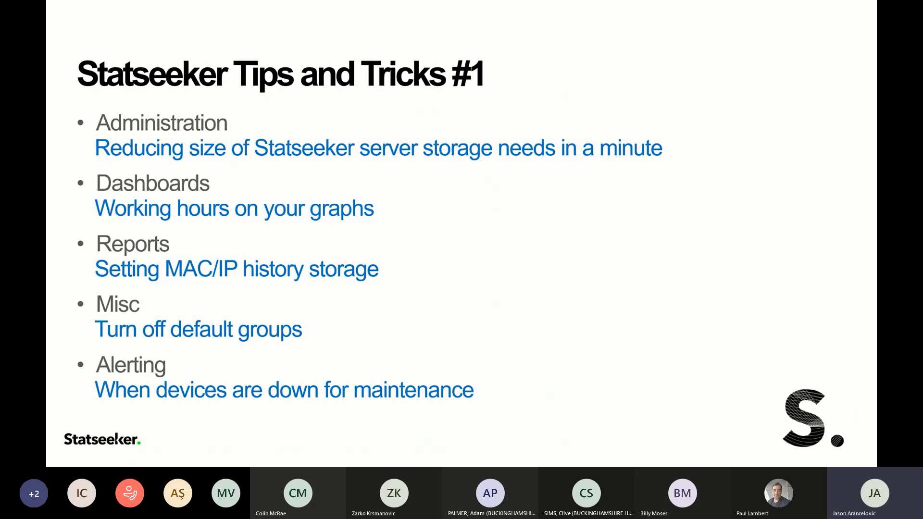
pyautogui.hotkey('alt', 'Tab')
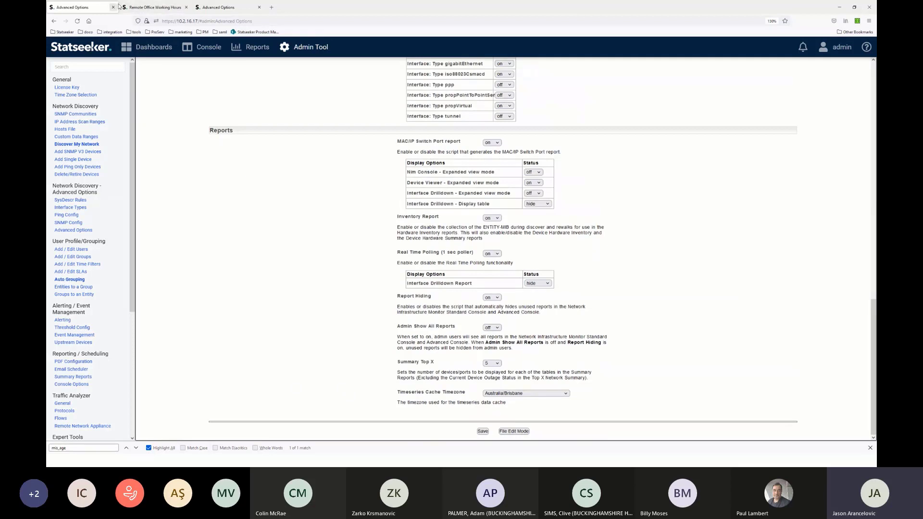
pyautogui.click(155, 7)
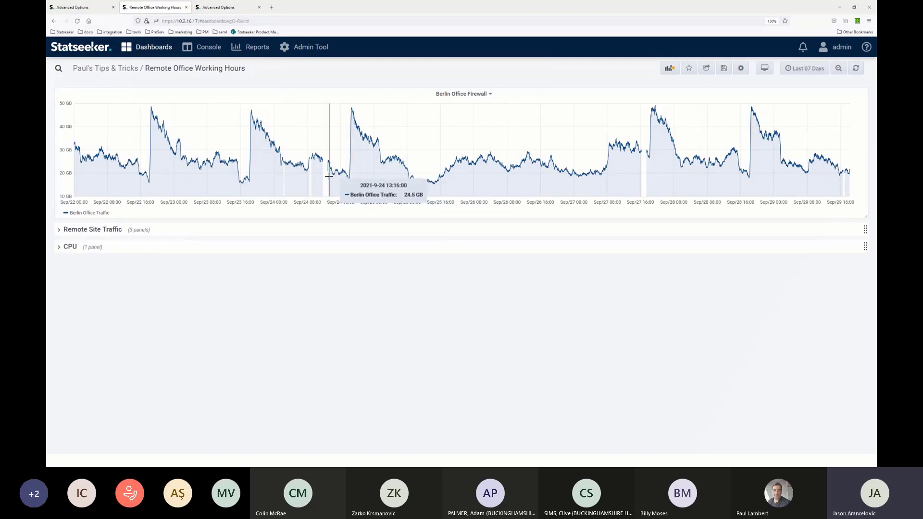
pyautogui.click(81, 236)
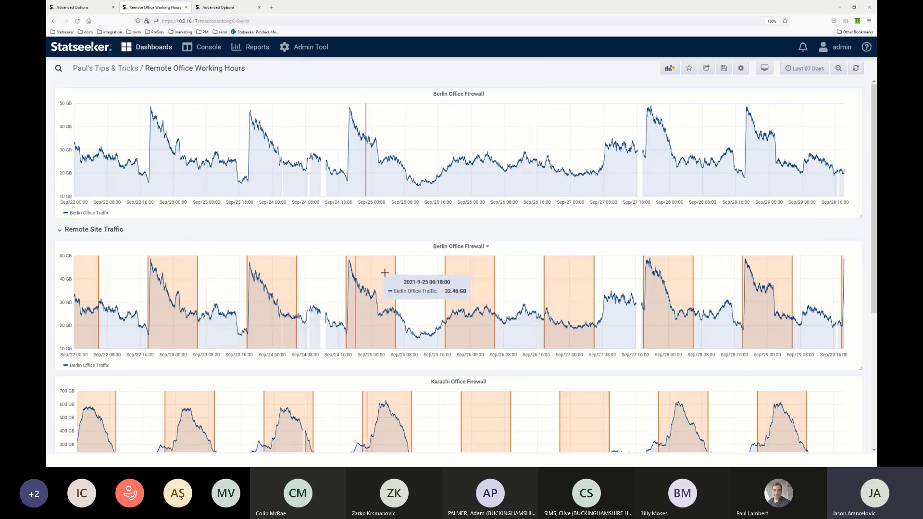
pyautogui.scroll(-3, 409, 269)
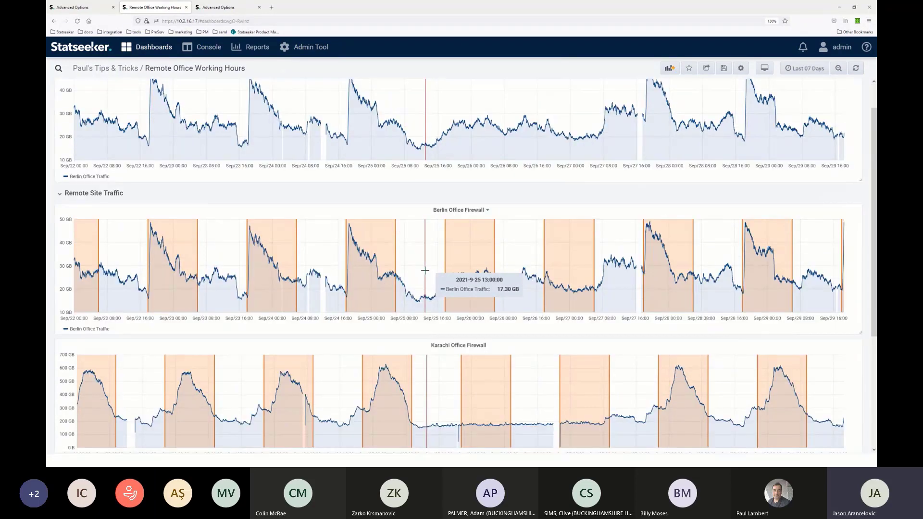
pyautogui.scroll(-1, 409, 267)
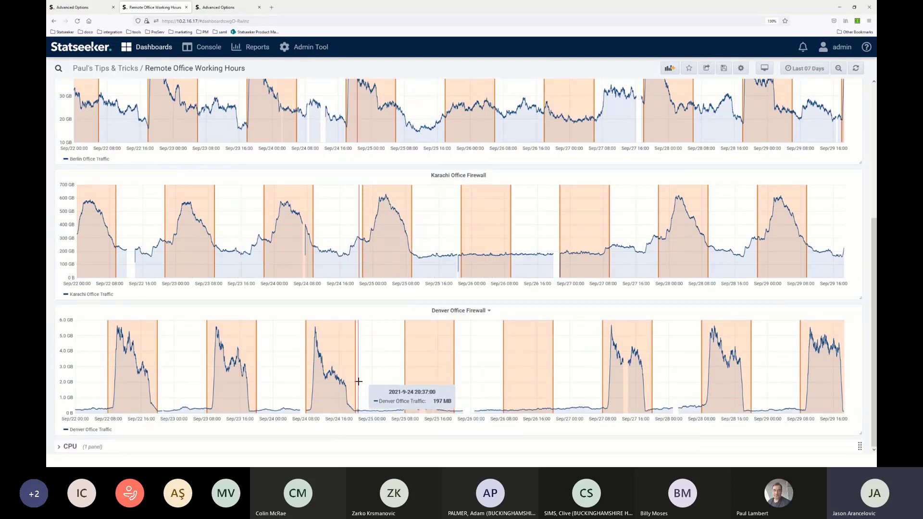
pyautogui.scroll(4, 366, 368)
# Open the Berlin Office Firewall graph under Remote Site Traffic for editing and inspect its time region settings.
pyautogui.click(459, 247)
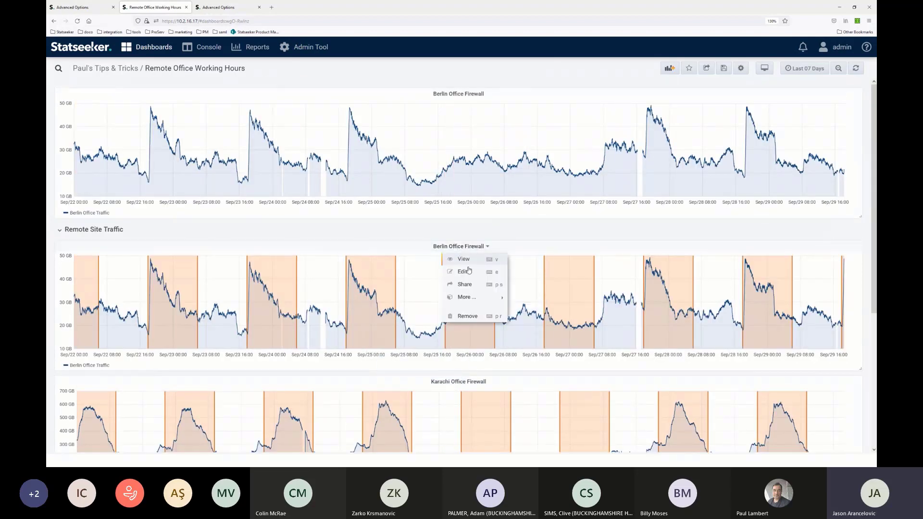
pyautogui.click(462, 273)
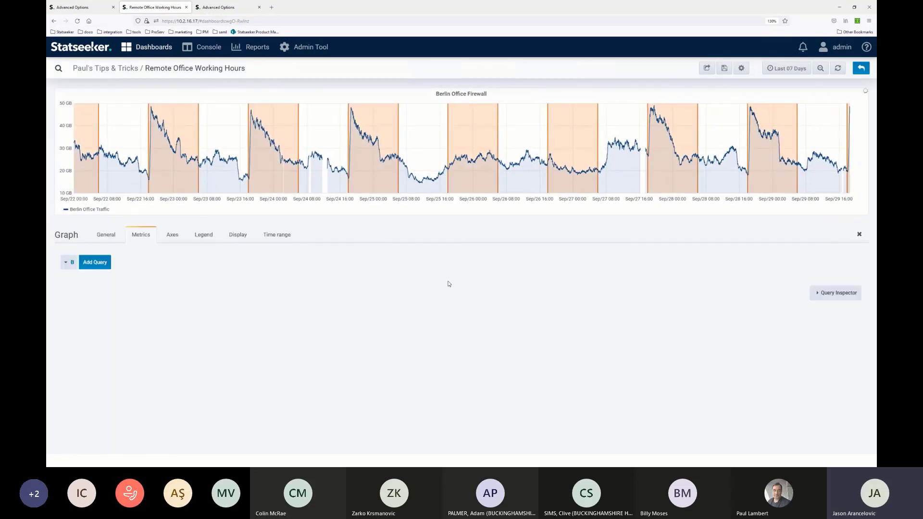
pyautogui.click(238, 235)
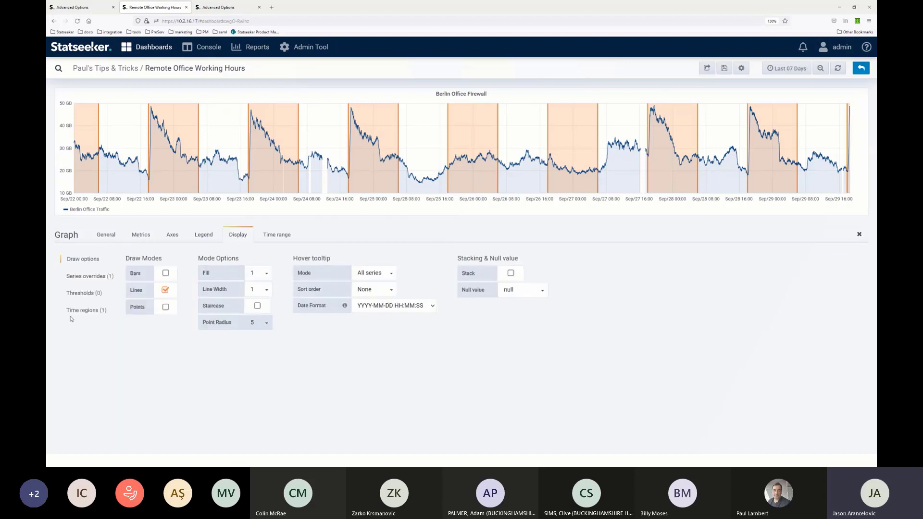
pyautogui.click(92, 315)
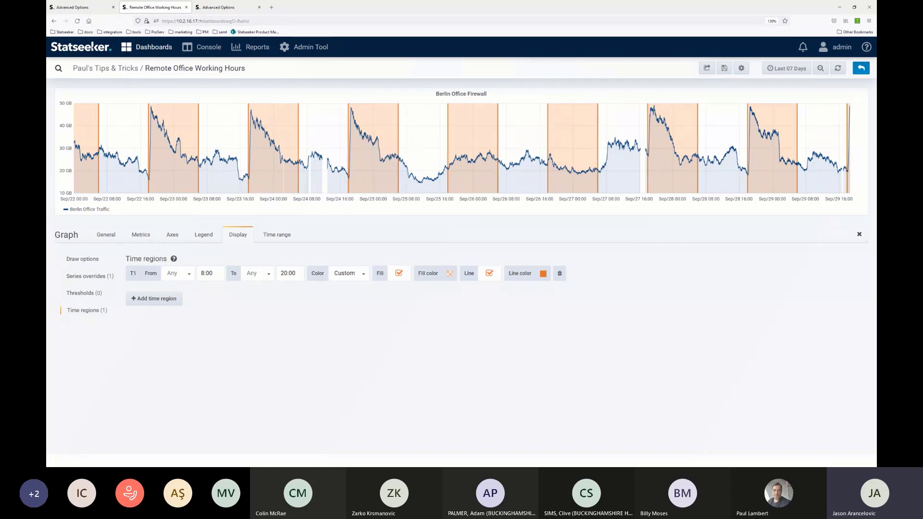
# Return to the dashboard, expand the CPU row and compare the shaded working hours on the firewall and CPU graphs.
pyautogui.click(862, 69)
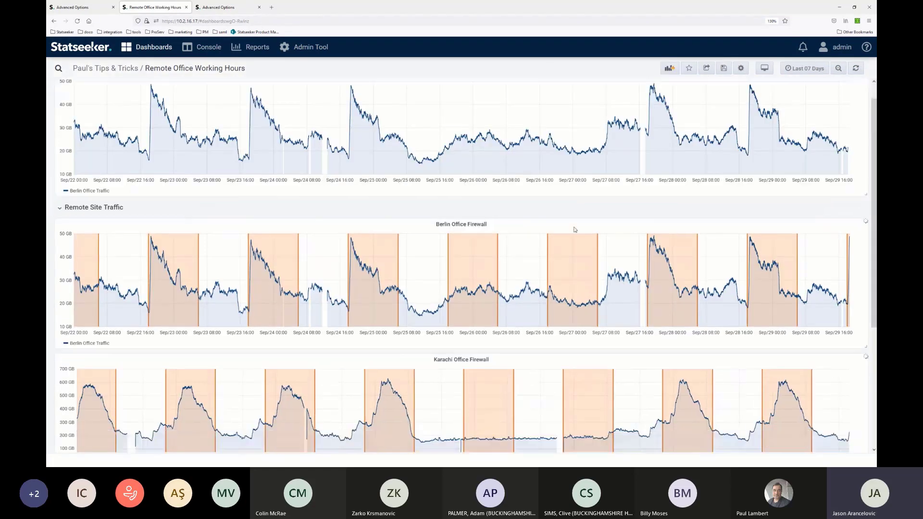
pyautogui.scroll(-3, 328, 154)
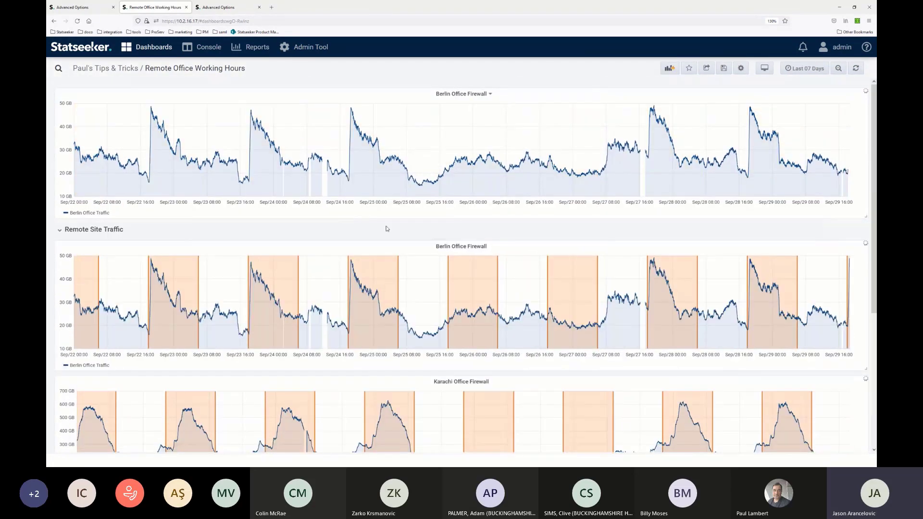
pyautogui.scroll(-5, 447, 240)
pyautogui.scroll(1, 431, 180)
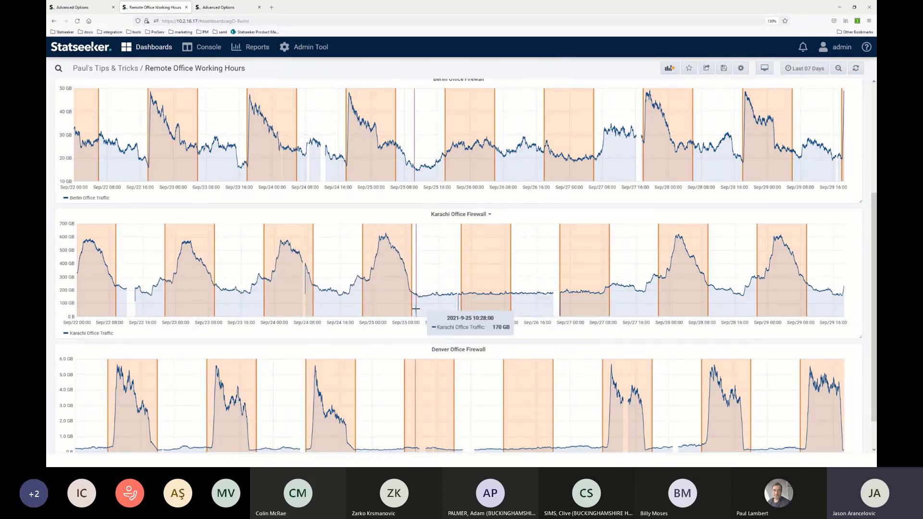
pyautogui.scroll(-1, 415, 310)
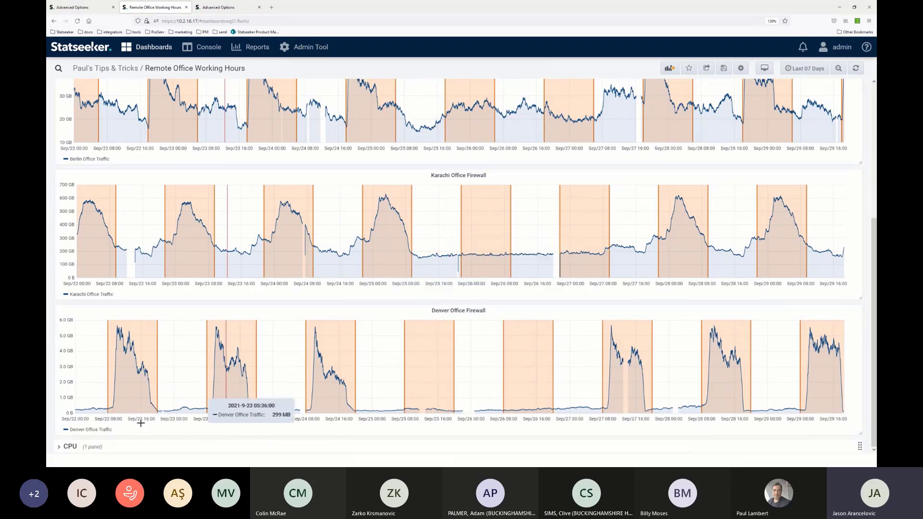
pyautogui.click(59, 446)
pyautogui.scroll(-1, 449, 329)
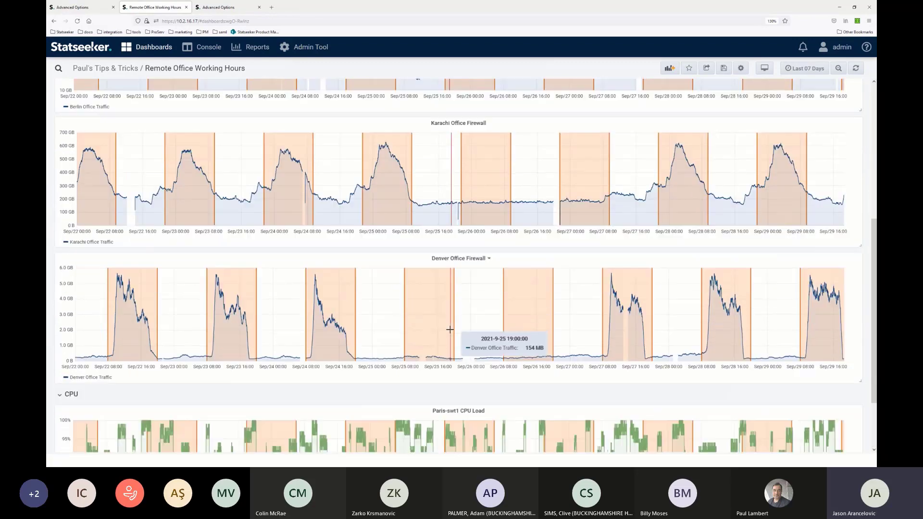
pyautogui.scroll(-2, 450, 329)
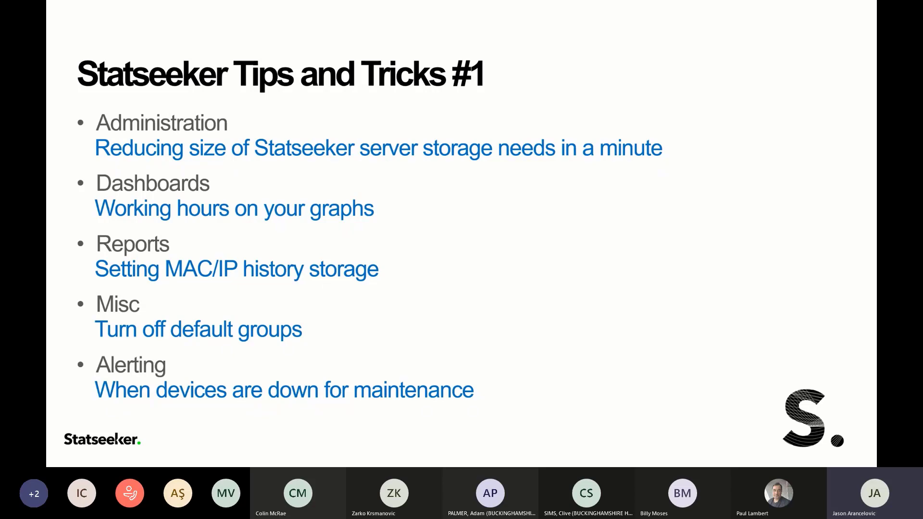
# Go to the Console, leaving the dashboard without saving, and run the MAC Report from the General reports.
pyautogui.hotkey('alt', 'Tab')
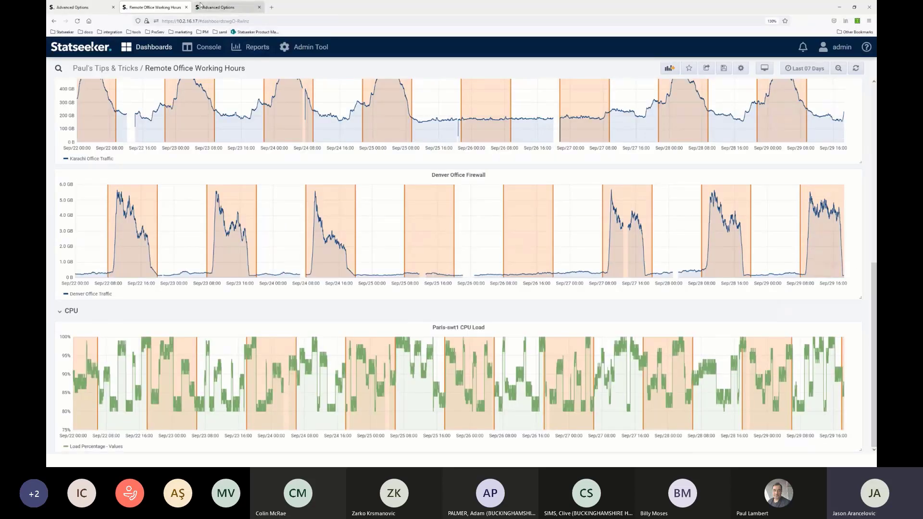
pyautogui.click(201, 46)
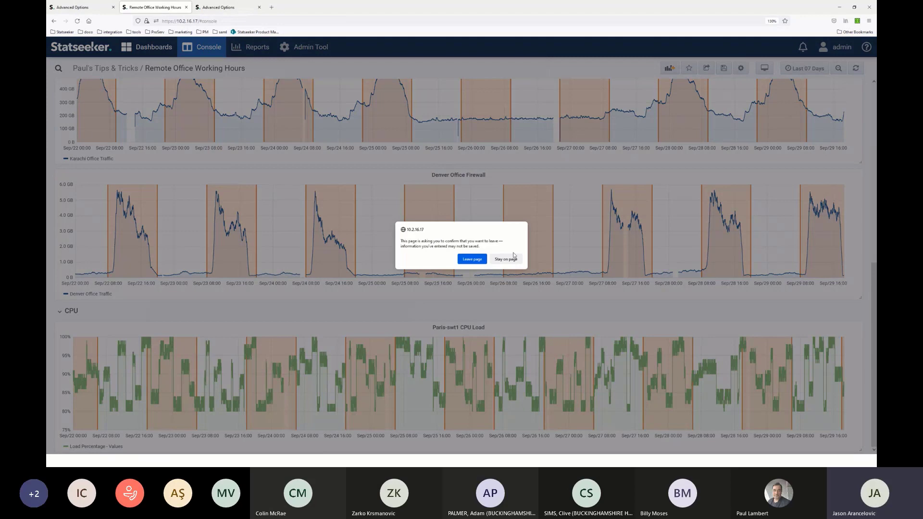
pyautogui.click(472, 259)
pyautogui.click(458, 159)
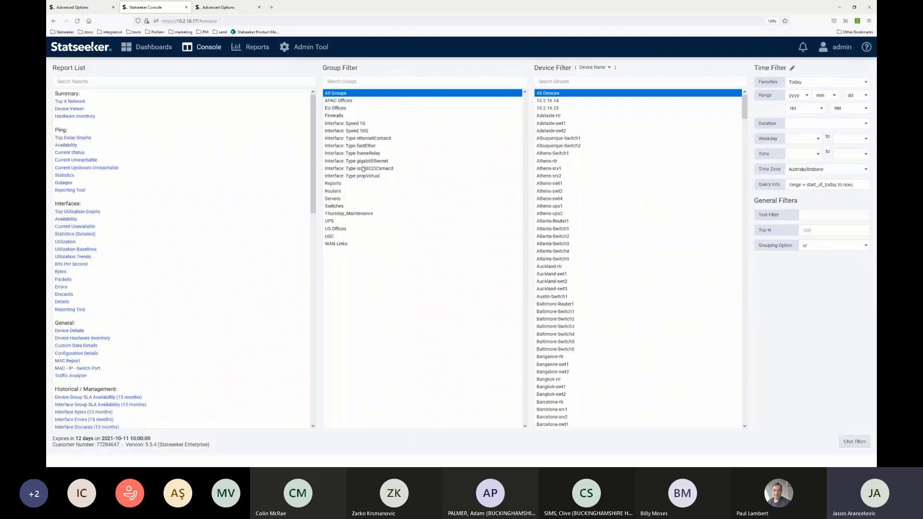
pyautogui.scroll(-3, 135, 265)
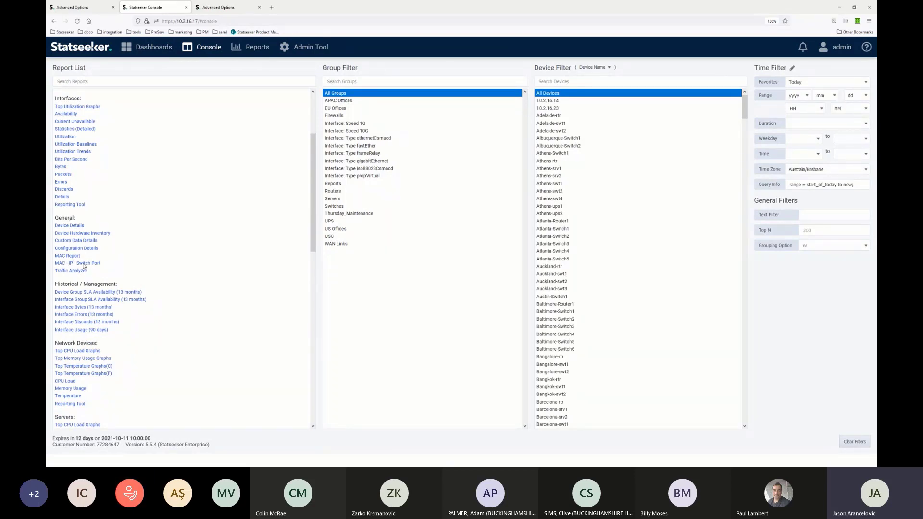
pyautogui.click(72, 256)
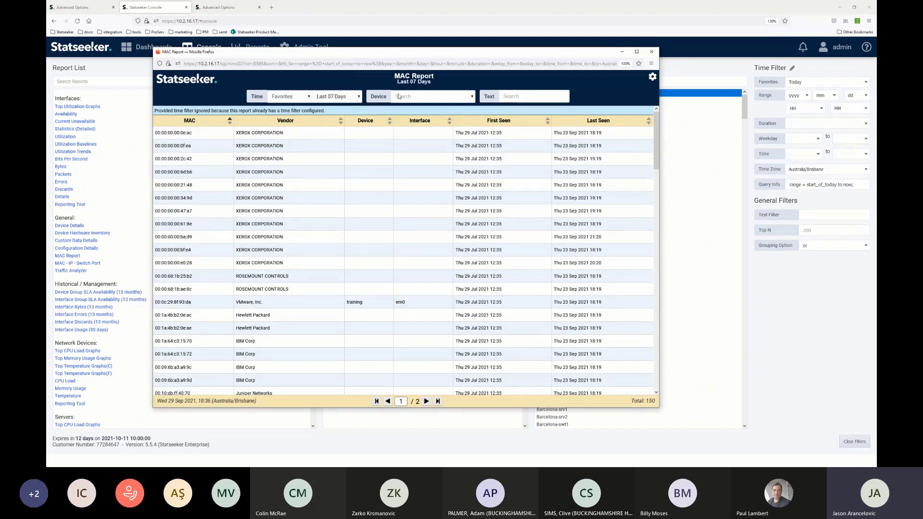
# Minimize the MAC Report and open the Admin Tool's Advanced Options in File Edit Mode.
pyautogui.click(622, 53)
pyautogui.click(89, 8)
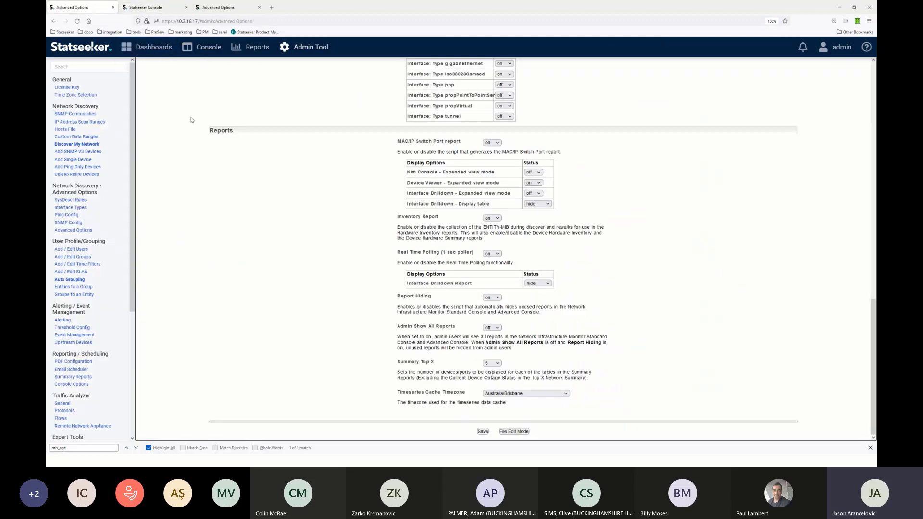
pyautogui.click(308, 47)
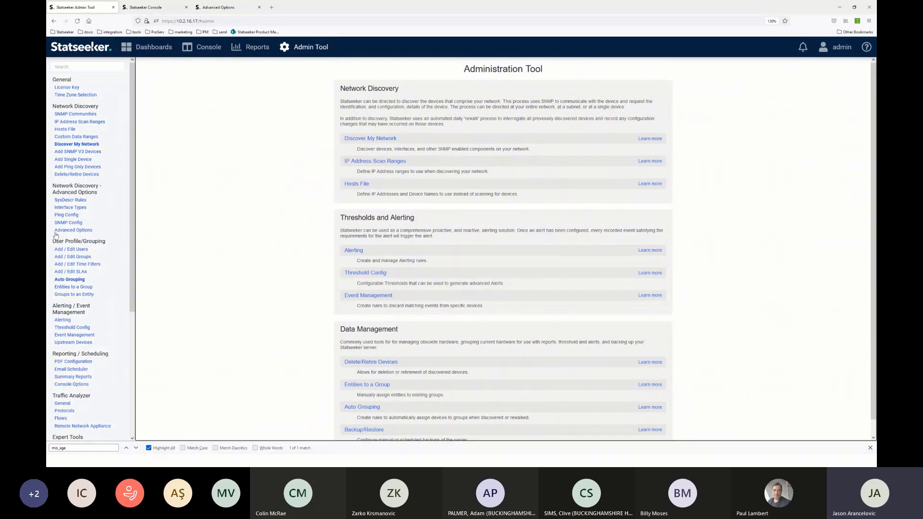
pyautogui.click(86, 234)
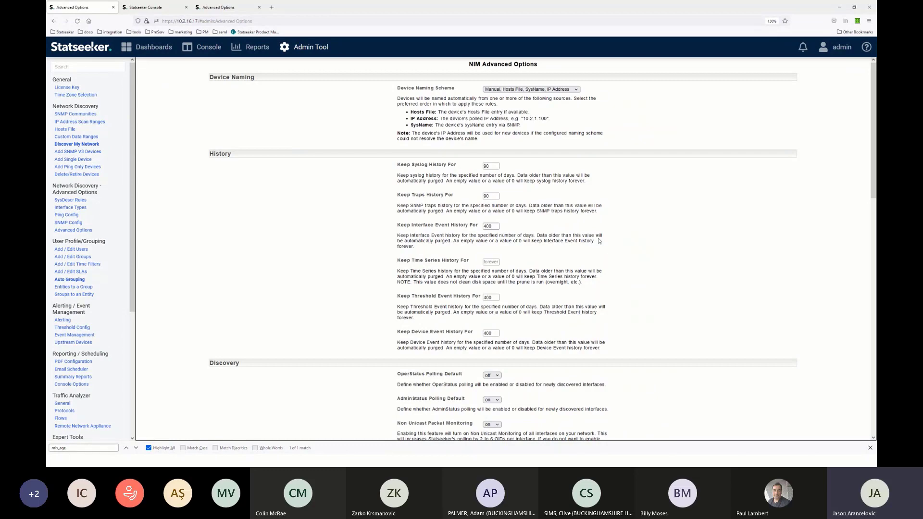
pyautogui.scroll(-14, 611, 238)
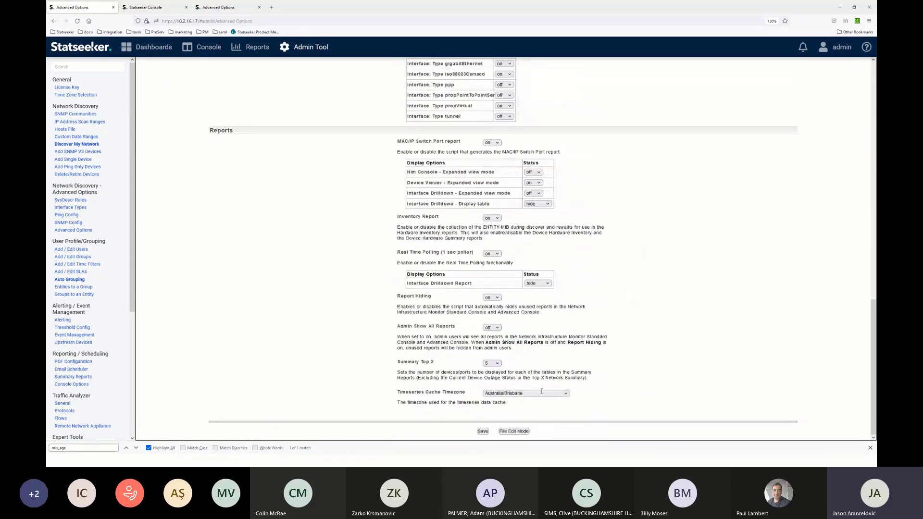
pyautogui.click(515, 431)
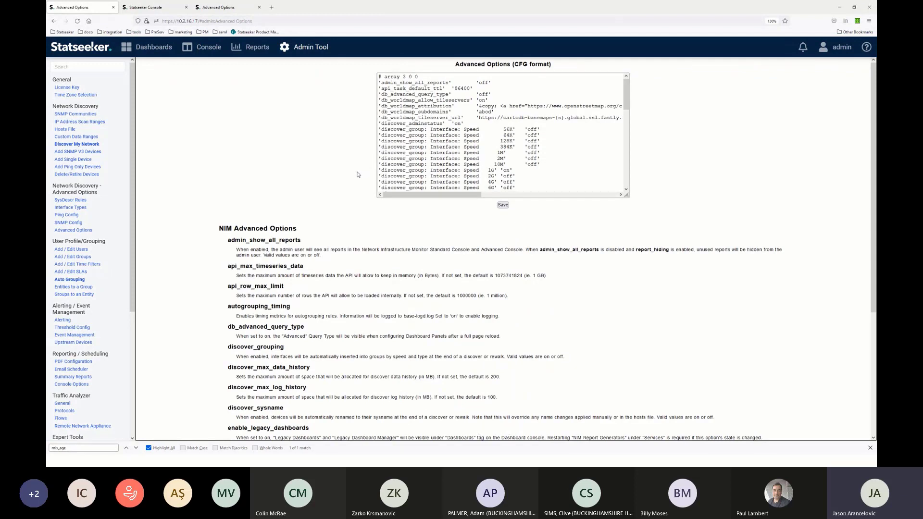
# Find mis_age in the advanced options configuration text and select the value of nim_calc_mis_agetime.
pyautogui.click(136, 448)
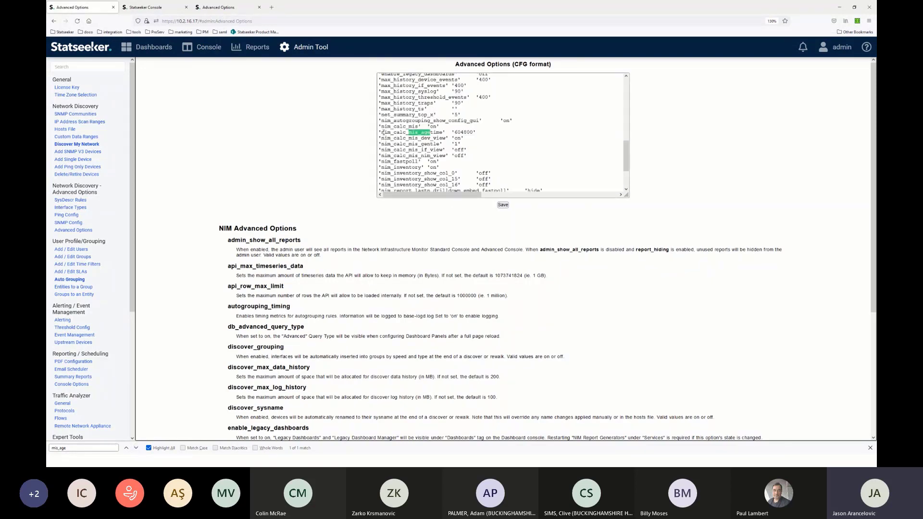
pyautogui.moveTo(383, 132); pyautogui.dragTo(439, 131)
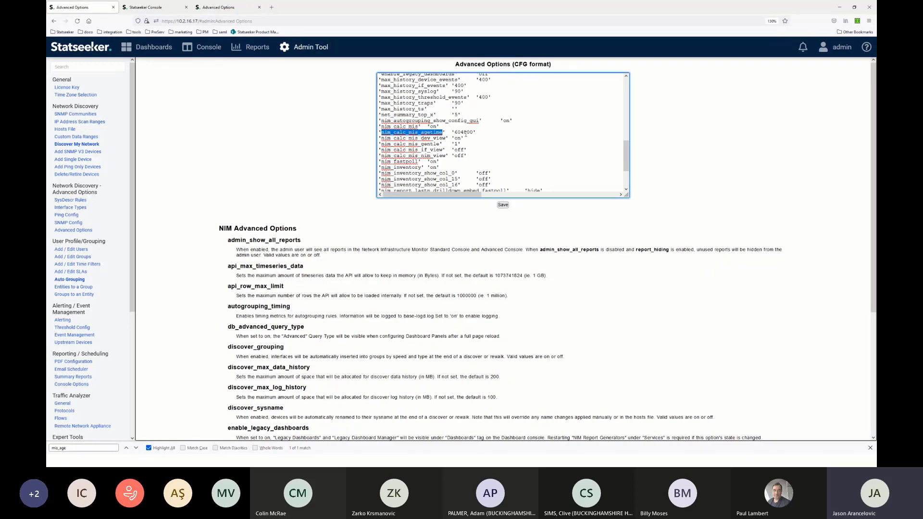
pyautogui.moveTo(455, 132); pyautogui.dragTo(475, 132)
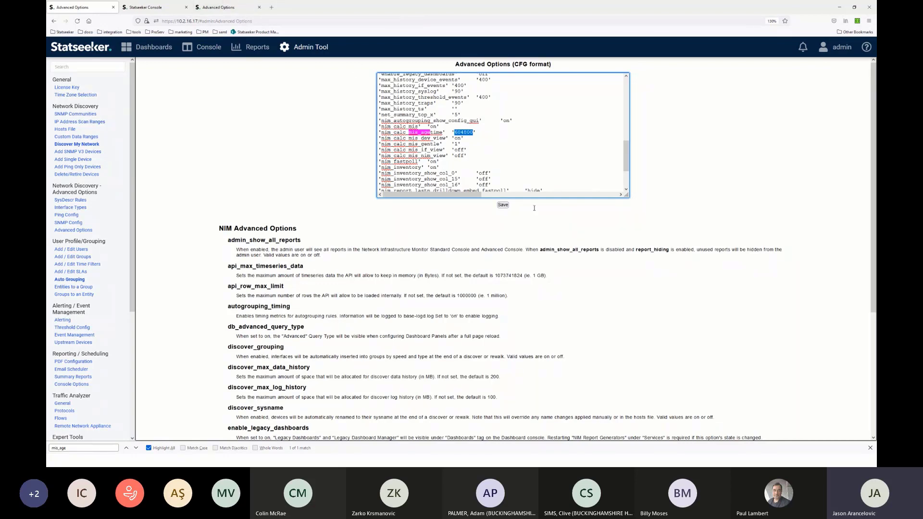
# Switch to the Statseeker server at 10.2.16.13 and open its Console to view the group list.
pyautogui.hotkey('alt', 'Tab')
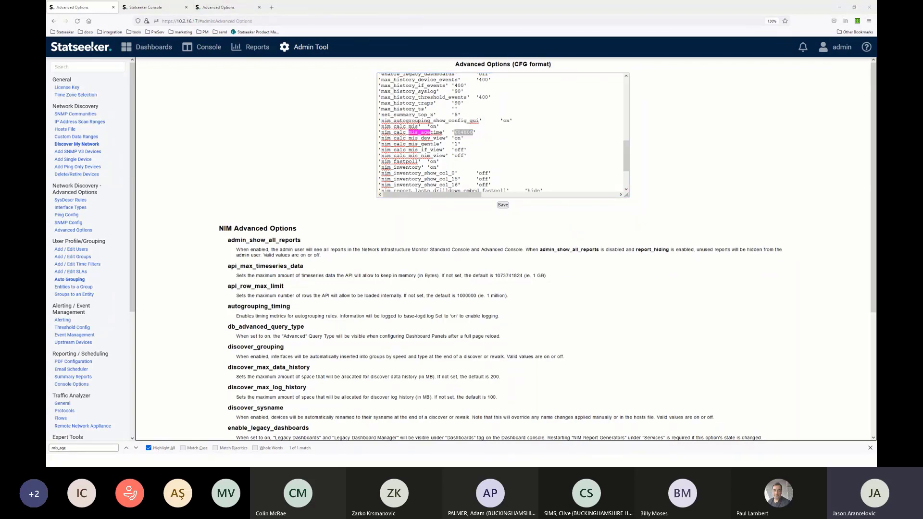
pyautogui.hotkey('alt', 'Tab')
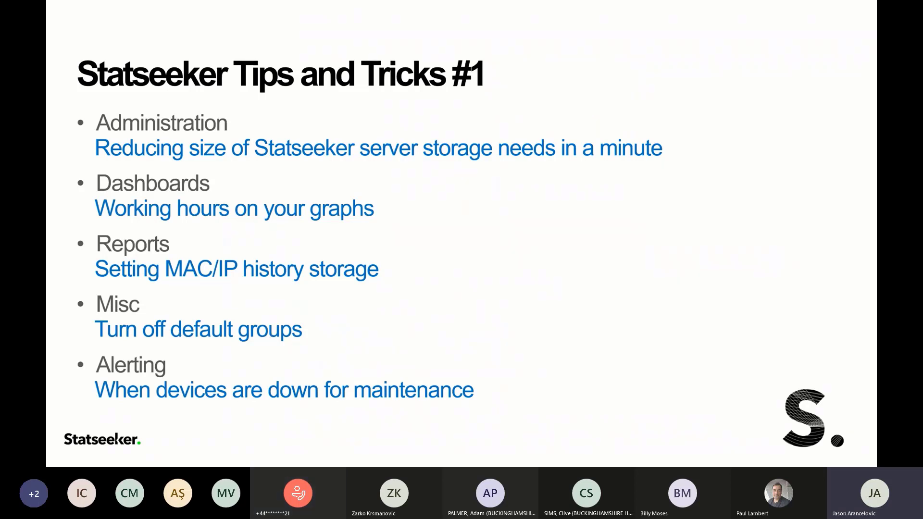
pyautogui.hotkey('alt', 'Tab')
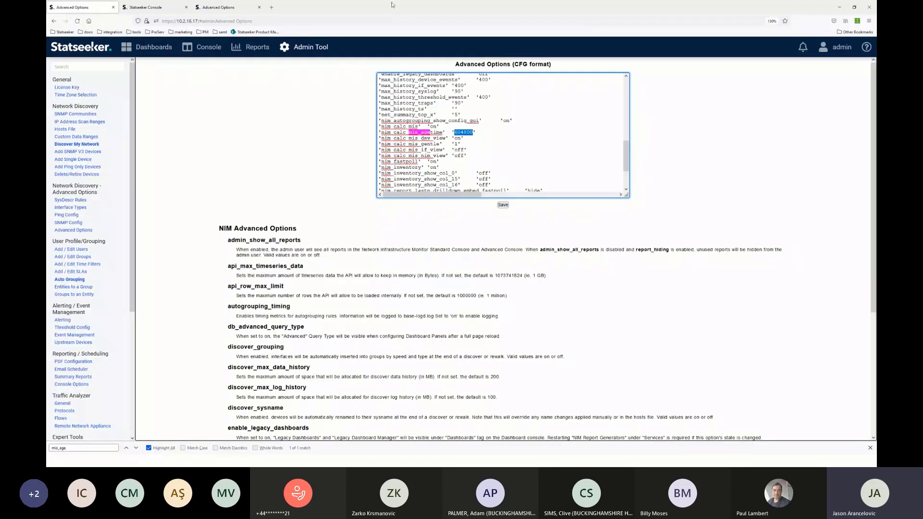
pyautogui.click(212, 8)
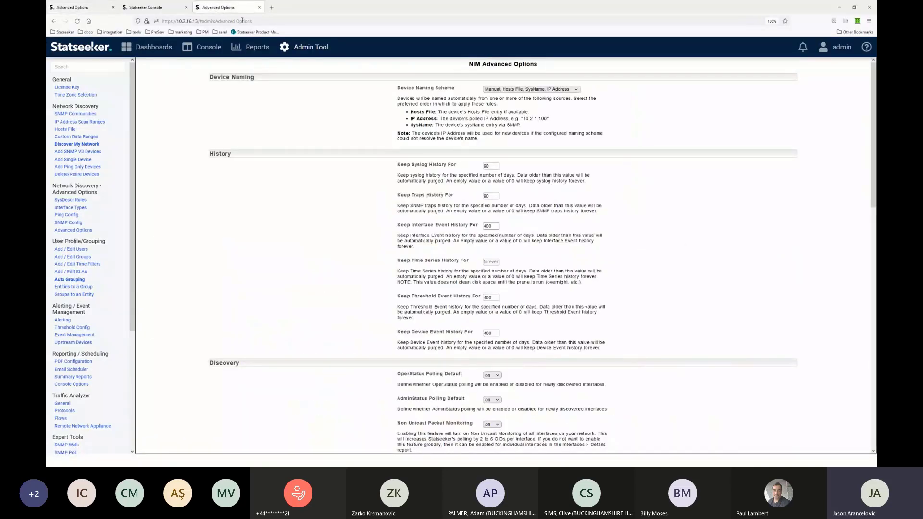
pyautogui.click(205, 48)
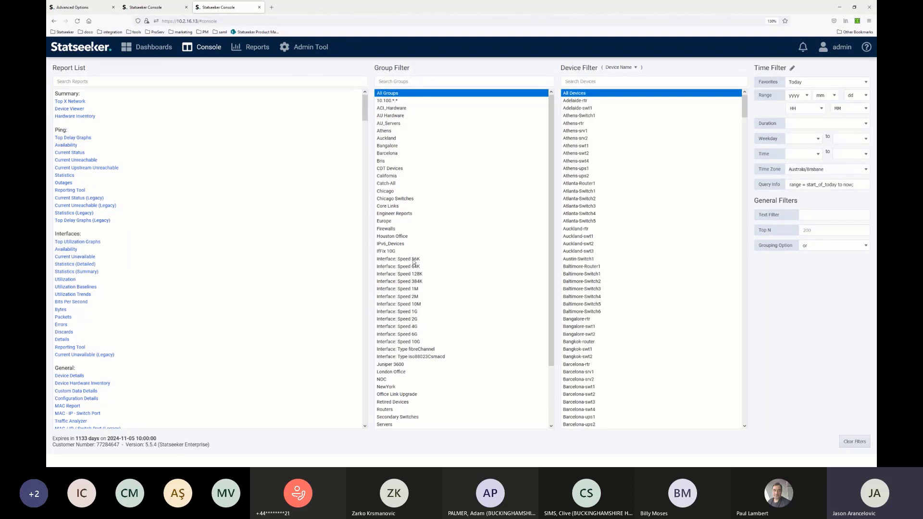
# Open the Admin Tool's Advanced Options and examine the Automated Grouping settings for interface speed and type groups.
pyautogui.click(380, 349)
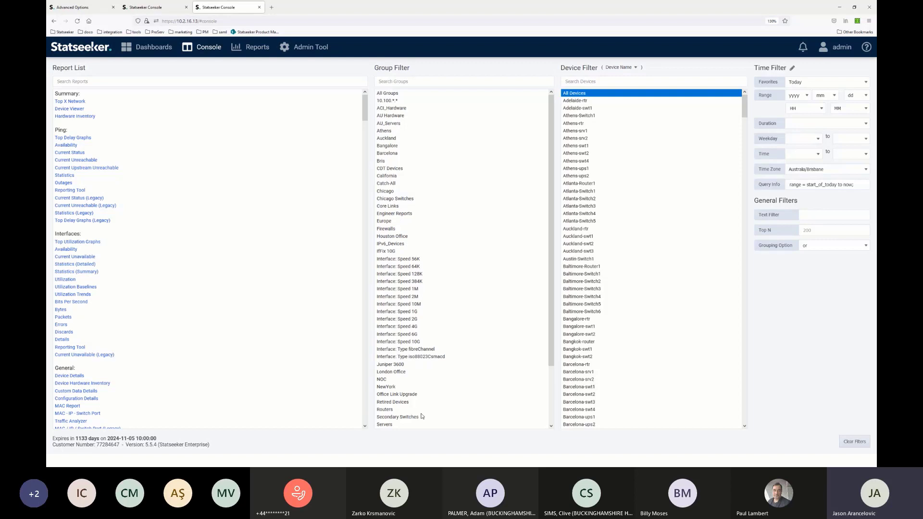
pyautogui.click(309, 49)
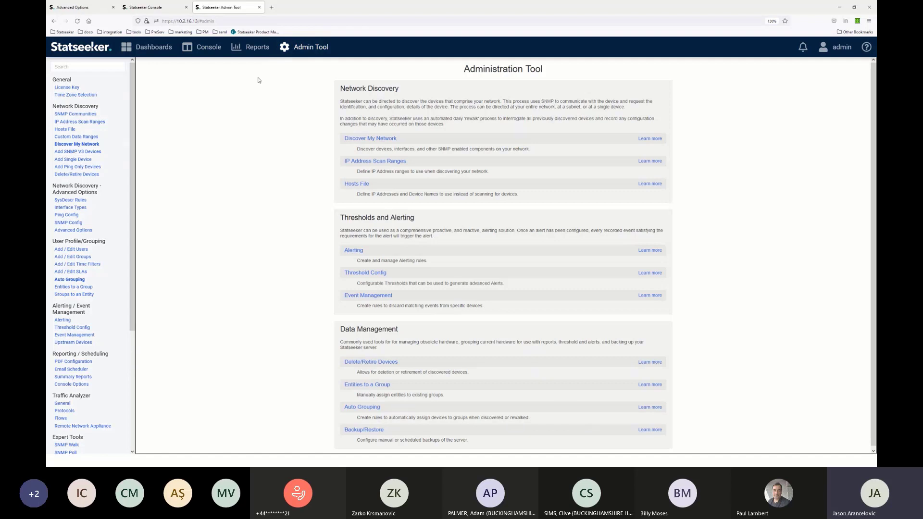
pyautogui.click(84, 232)
pyautogui.scroll(-10, 355, 208)
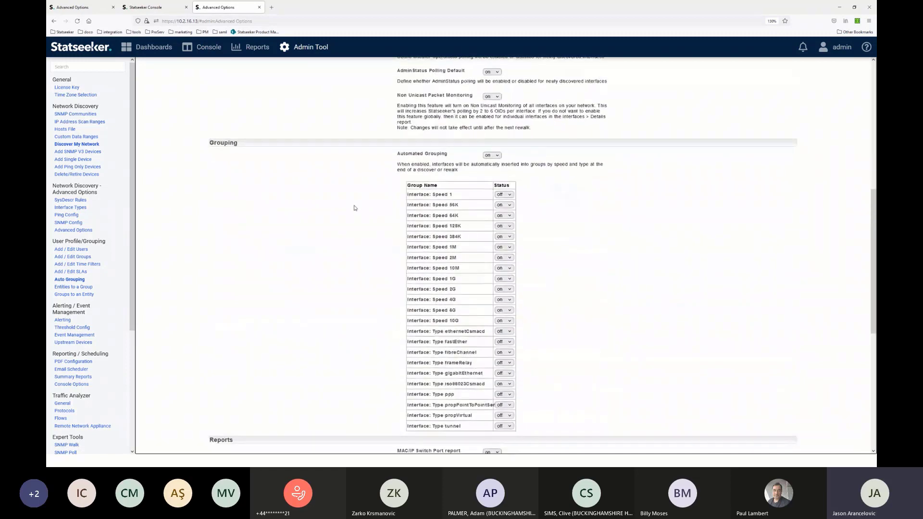
pyautogui.scroll(-2, 355, 207)
pyautogui.scroll(2, 253, 125)
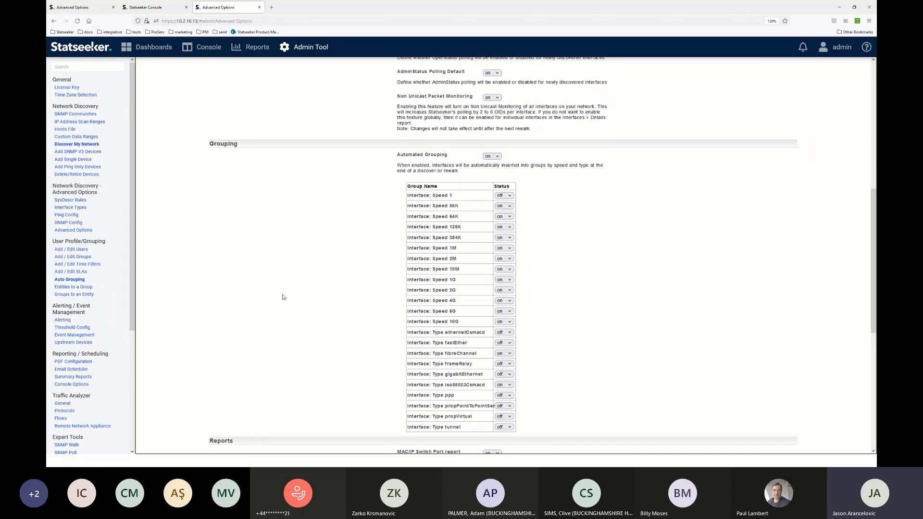
# Open Auto Grouping in a separate browser tab and look through the list of auto grouping rules.
pyautogui.middleClick(75, 283)
pyautogui.click(308, 7)
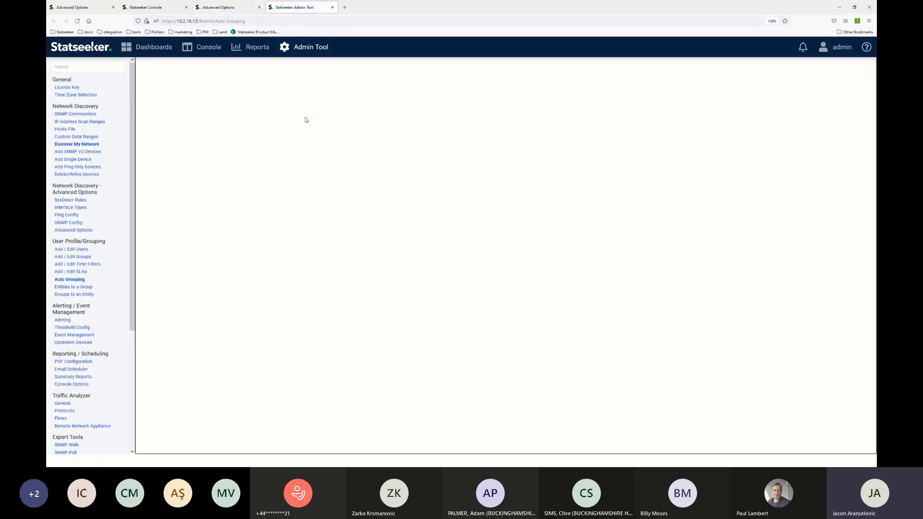
pyautogui.scroll(-2, 202, 298)
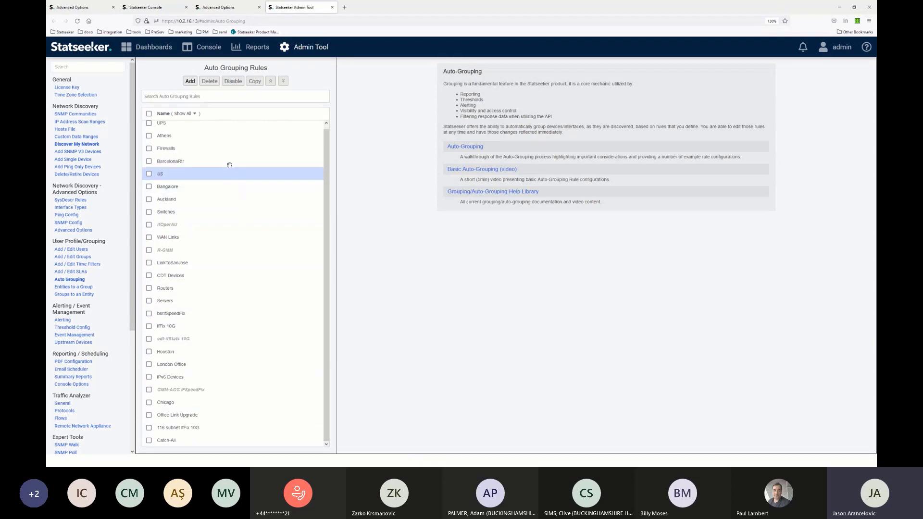
# Open Add / Edit Groups from the Advanced Options page and select all groups from Interface: Speed 56K through Interface: Type iso88023Csmacd.
pyautogui.click(228, 6)
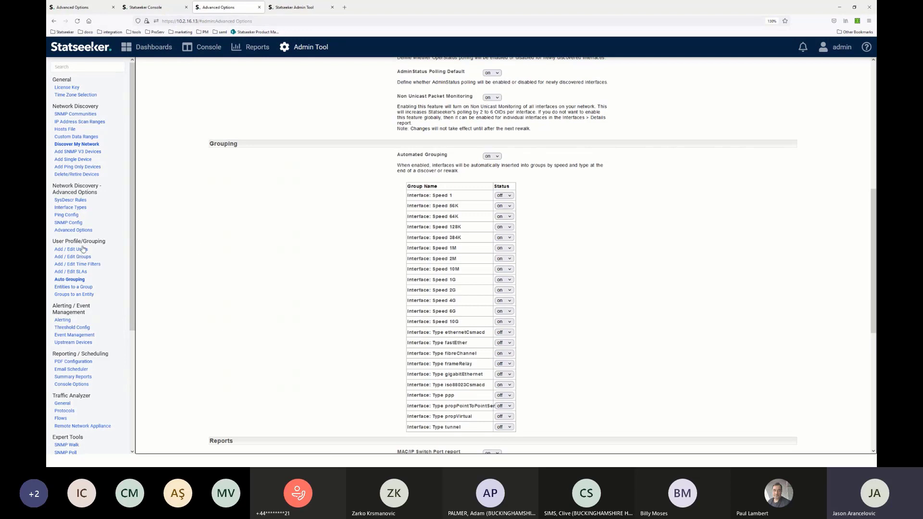
pyautogui.click(76, 259)
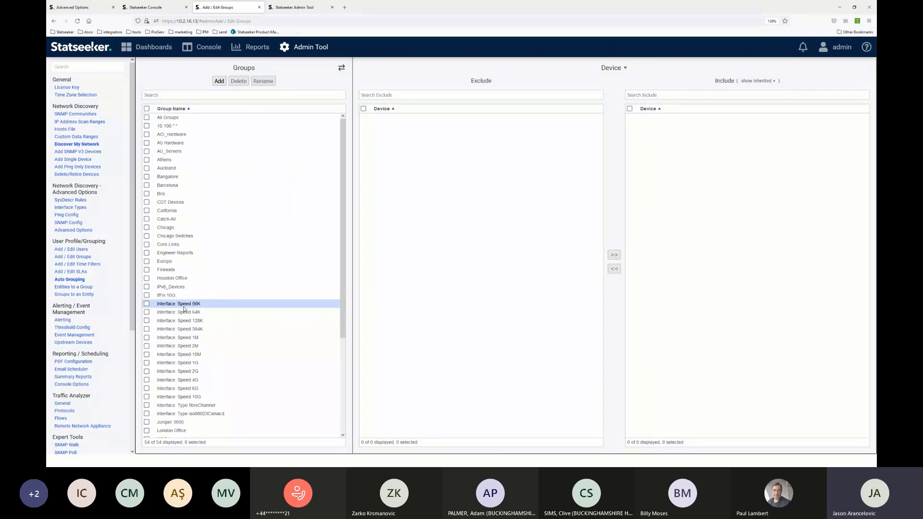
pyautogui.moveTo(184, 310); pyautogui.dragTo(188, 413)
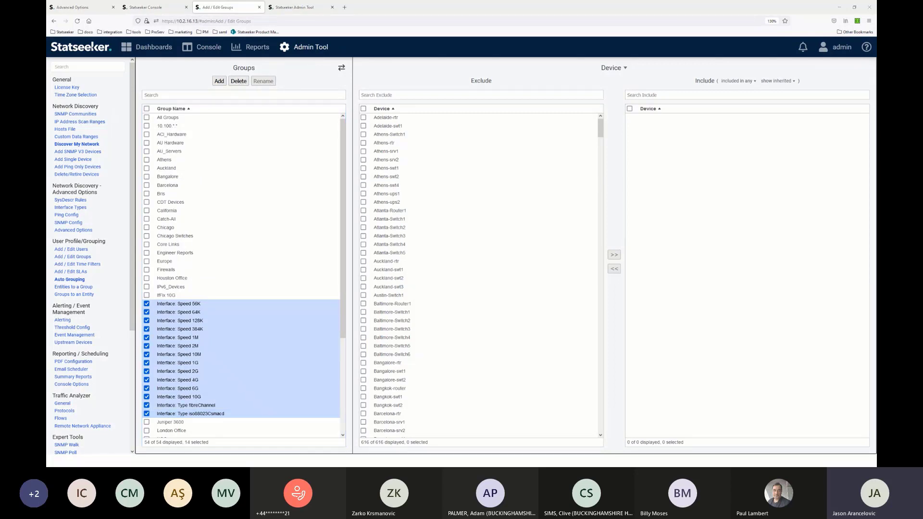
# Check the tips slide, return to the 10.2.16.17 server and open its Event Management page.
pyautogui.hotkey('alt', 'Tab')
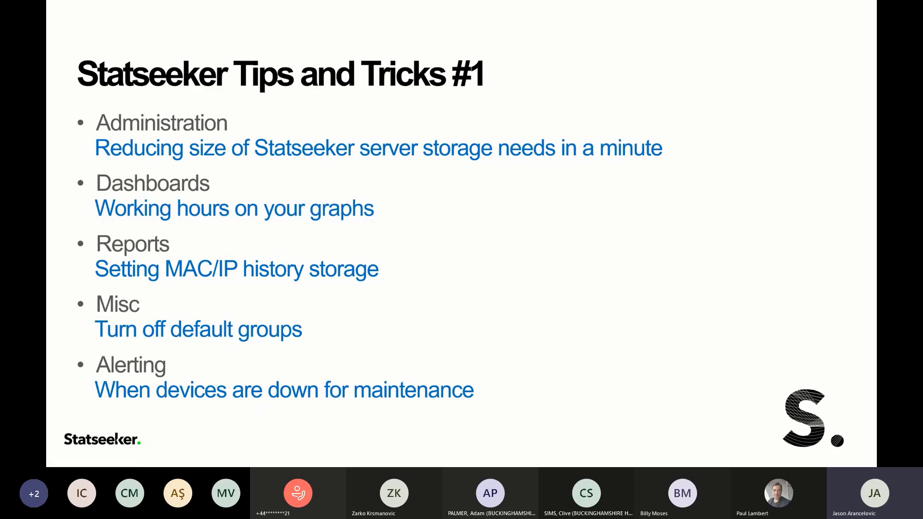
pyautogui.hotkey('alt', 'Tab')
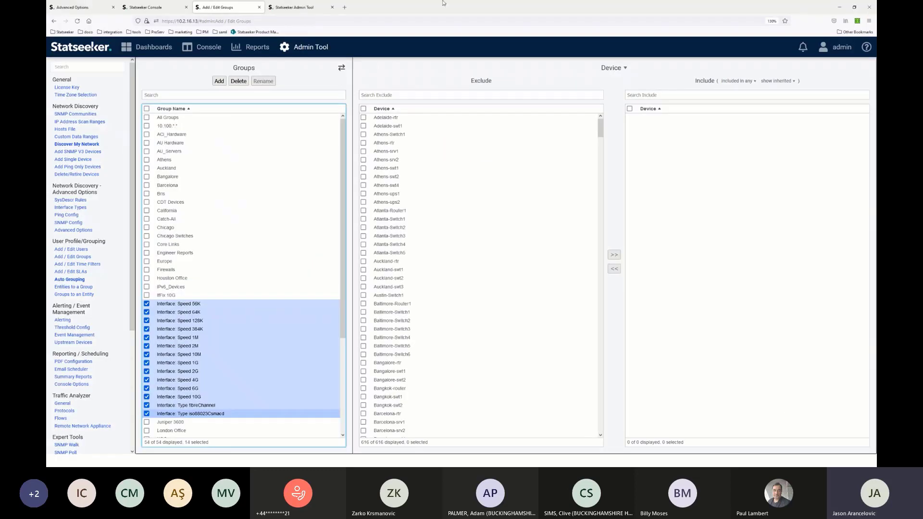
pyautogui.click(74, 8)
pyautogui.scroll(-5, 128, 212)
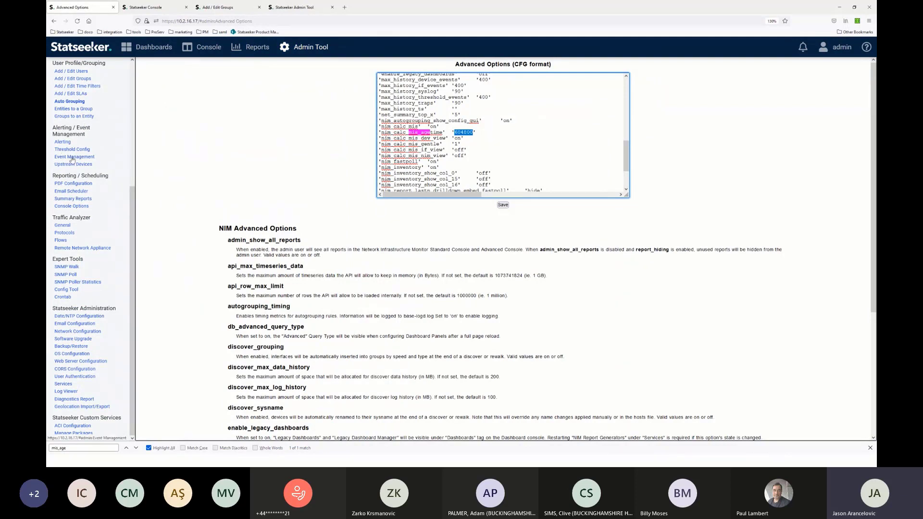
pyautogui.click(88, 160)
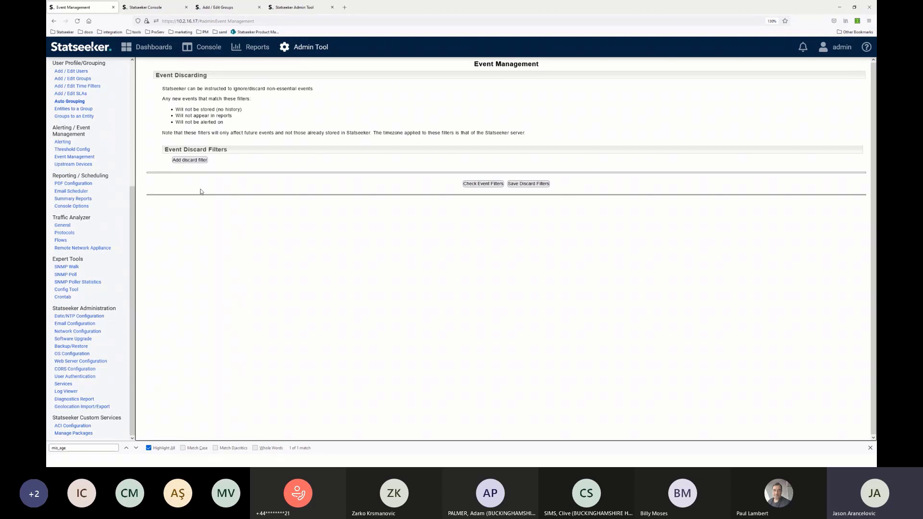
# Add an event discard filter named ThursMaint with the event type ping (all).
pyautogui.click(195, 161)
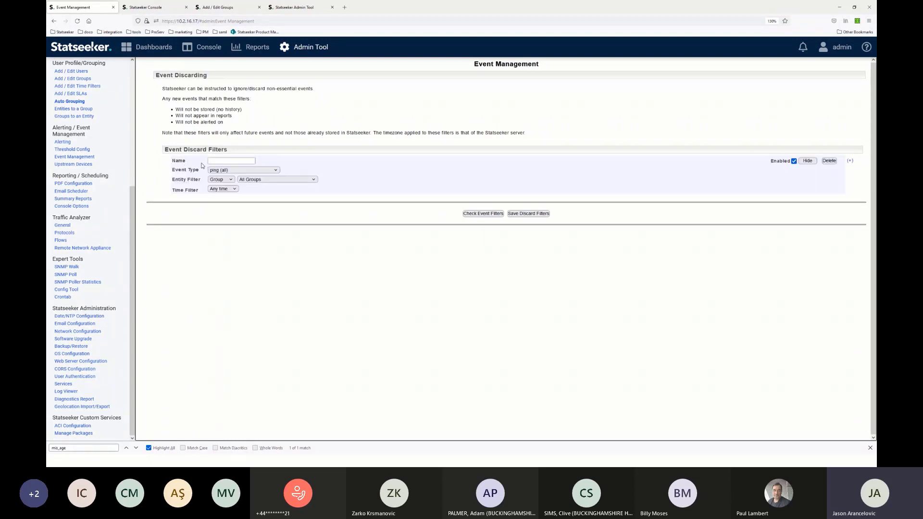
pyautogui.click(225, 160)
pyautogui.write('ThursMaint')
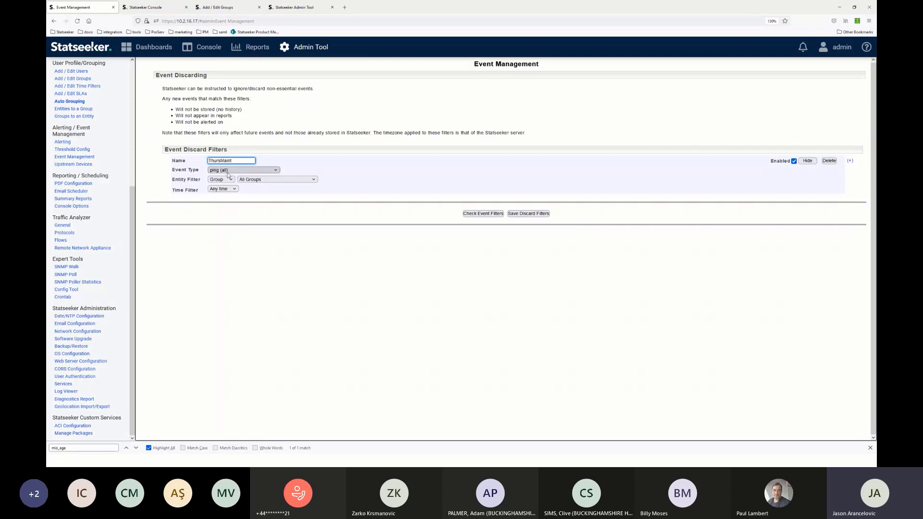
pyautogui.click(224, 171)
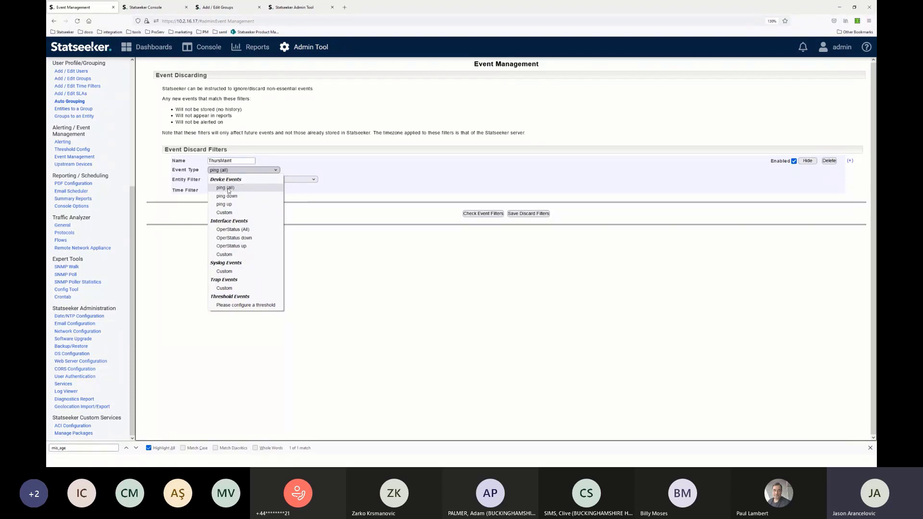
pyautogui.click(226, 188)
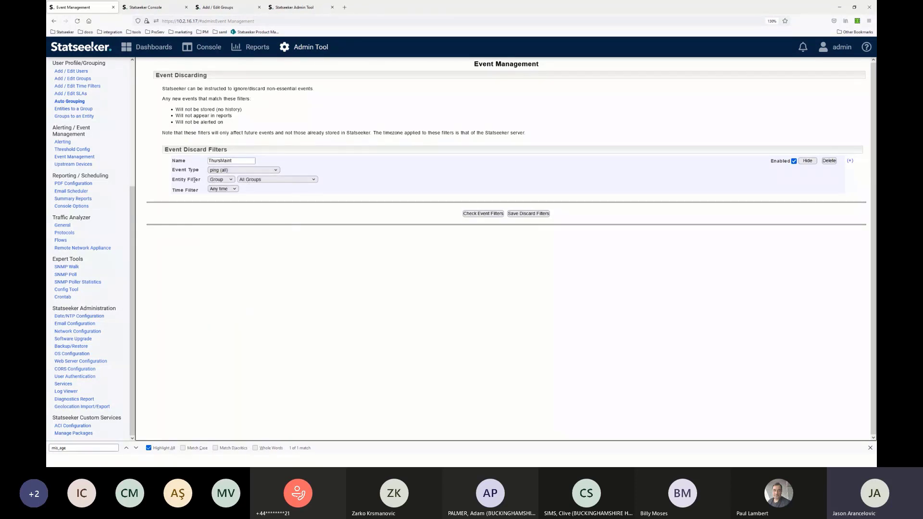
# Set the filter's entity filter to the Thursday_Maintenance group.
pyautogui.click(226, 181)
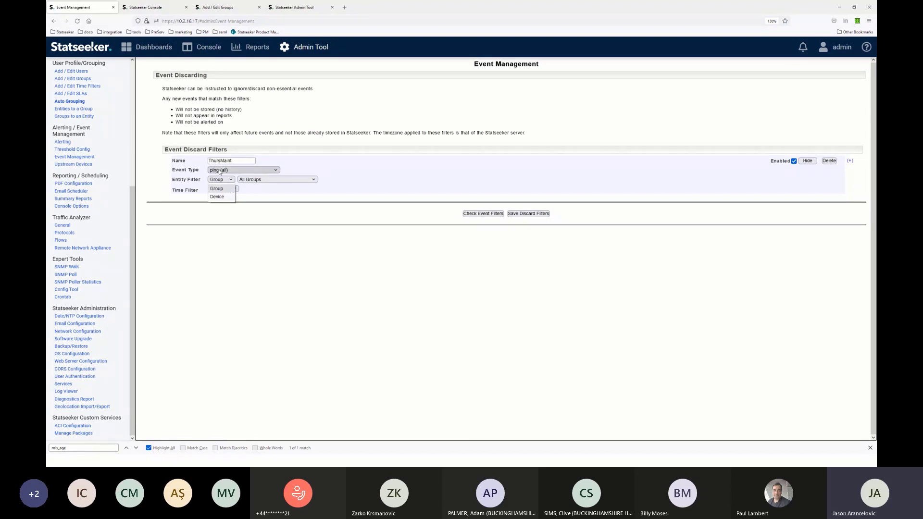
pyautogui.click(266, 179)
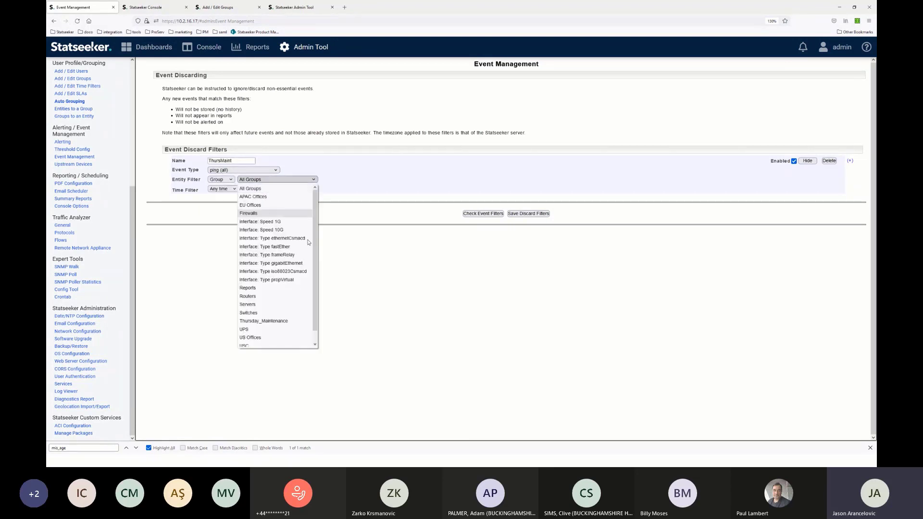
pyautogui.click(277, 318)
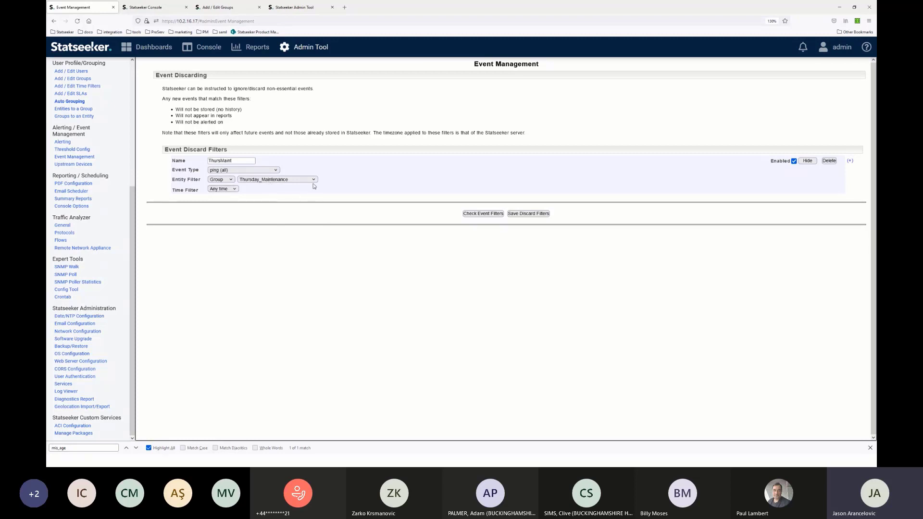
# Give the discard filter a custom time filter with the weekday range Thu to Thu.
pyautogui.click(225, 189)
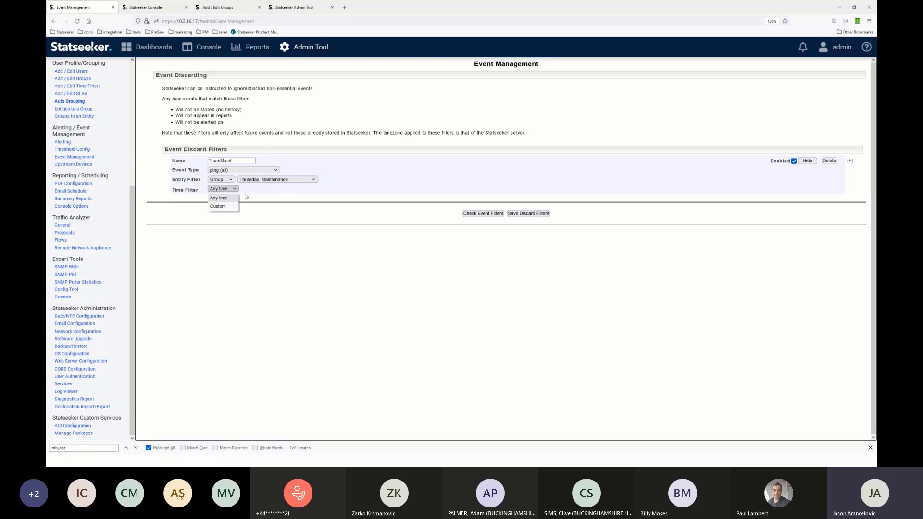
pyautogui.click(219, 206)
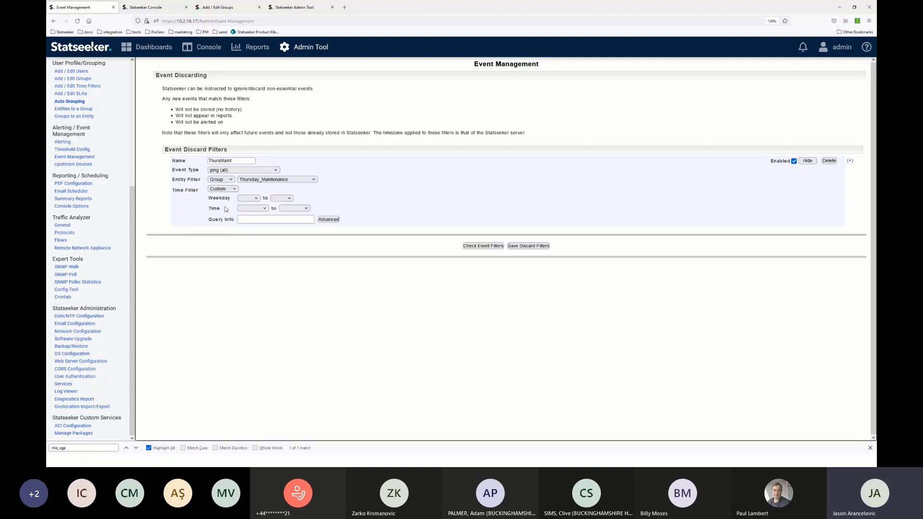
pyautogui.click(256, 198)
pyautogui.click(245, 249)
pyautogui.click(286, 198)
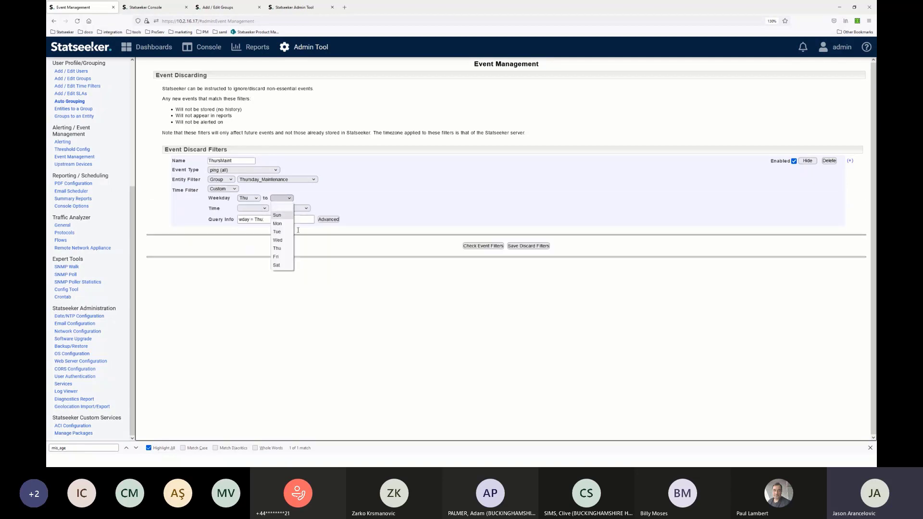
pyautogui.click(278, 248)
# Set the discard filter's time range to 6:30pm to 10:30pm.
pyautogui.click(252, 208)
pyautogui.moveTo(267, 246); pyautogui.dragTo(266, 337)
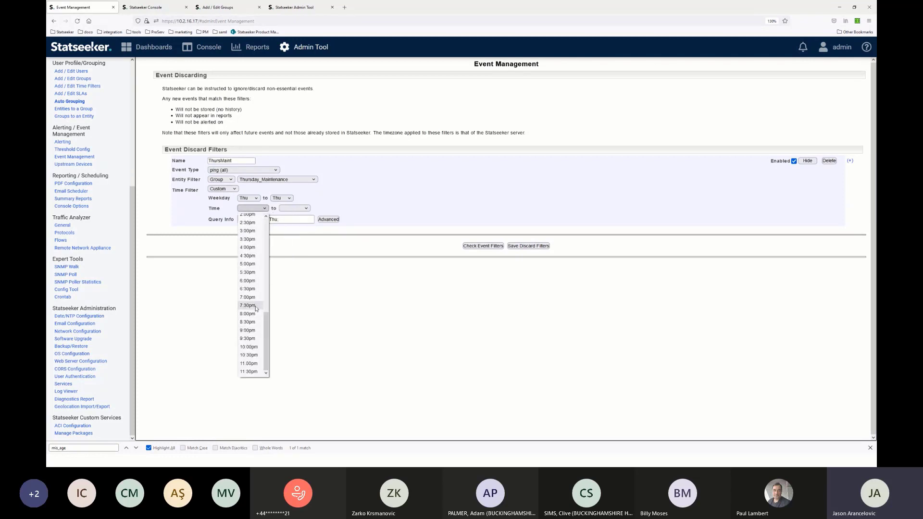
pyautogui.click(248, 289)
pyautogui.click(305, 211)
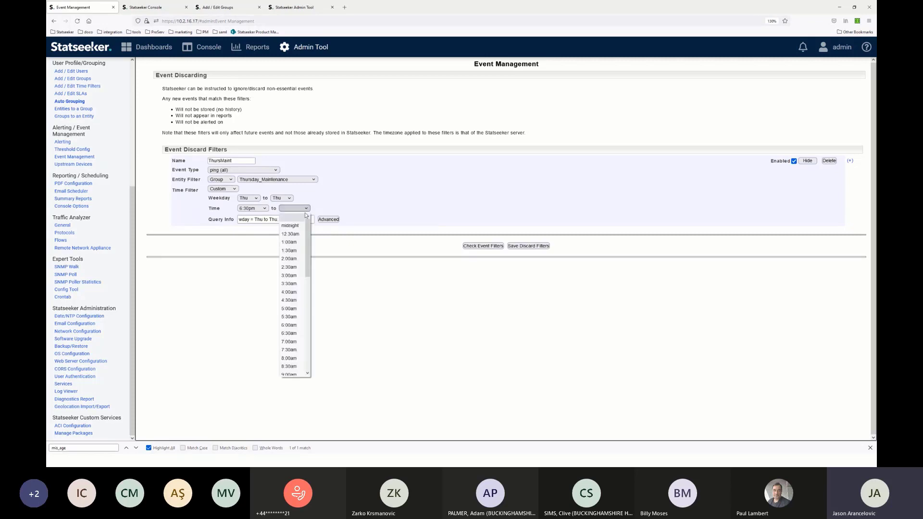
pyautogui.scroll(-4, 298, 289)
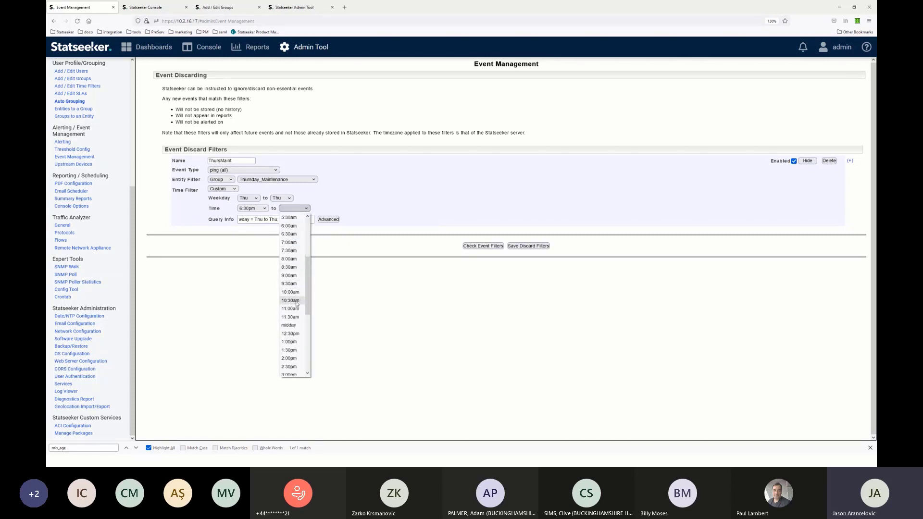
pyautogui.scroll(-5, 296, 303)
pyautogui.click(292, 359)
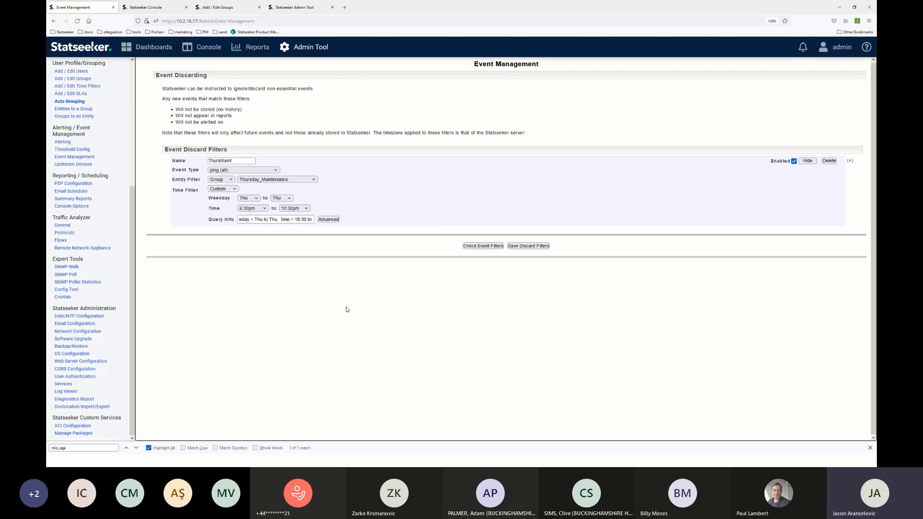
# Disable the ThursMaint filter and insert the condition mday = 1st to 7th before the weekday condition in its query info.
pyautogui.click(794, 162)
pyautogui.click(239, 219)
pyautogui.moveTo(239, 219); pyautogui.dragTo(363, 219)
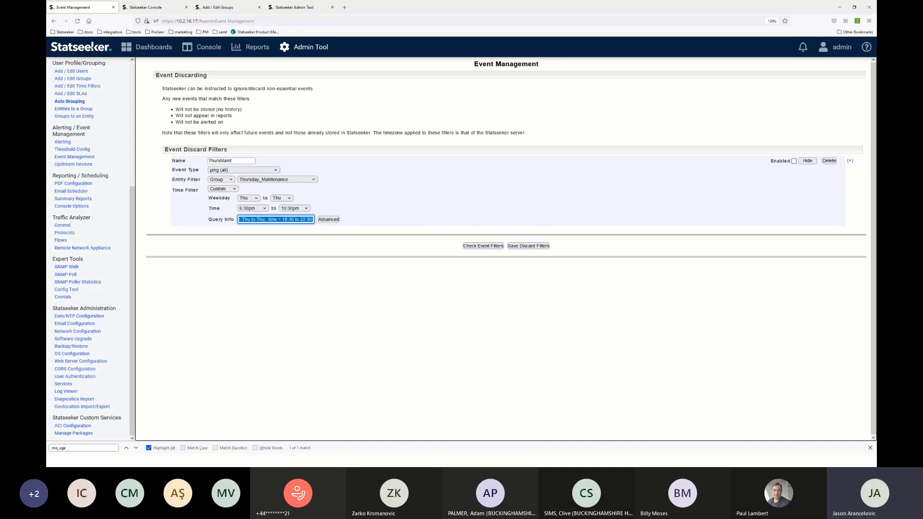
pyautogui.hotkey('alt', 'Tab')
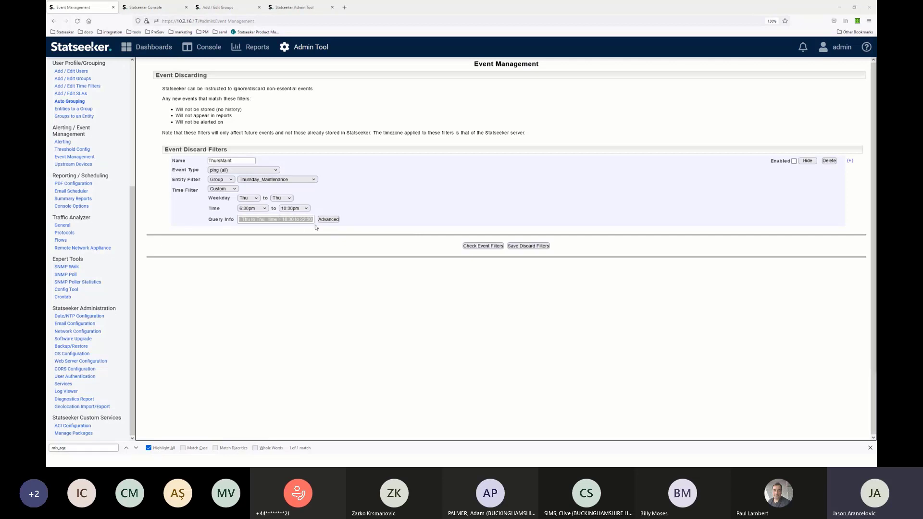
pyautogui.moveTo(307, 220); pyautogui.dragTo(244, 221)
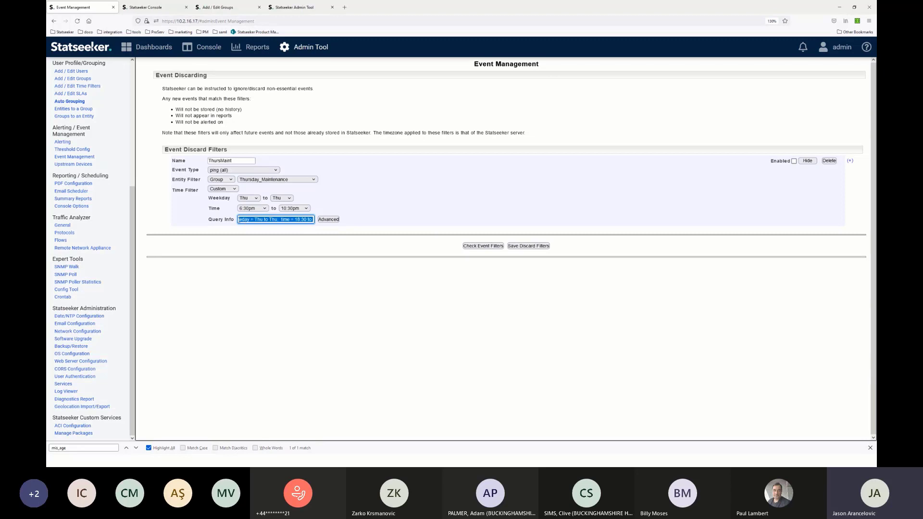
pyautogui.click(240, 219)
pyautogui.write('mday = 1st  to 7th: wday = Thu to Th')
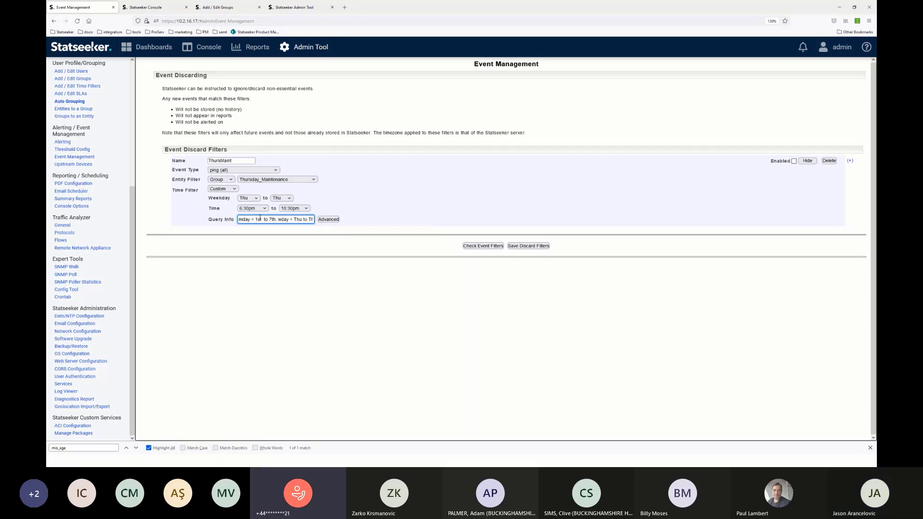
# Review the complete time query of the ThursMaint filter from the month-day condition through the time range.
pyautogui.hotkey('ctrl', 'a')
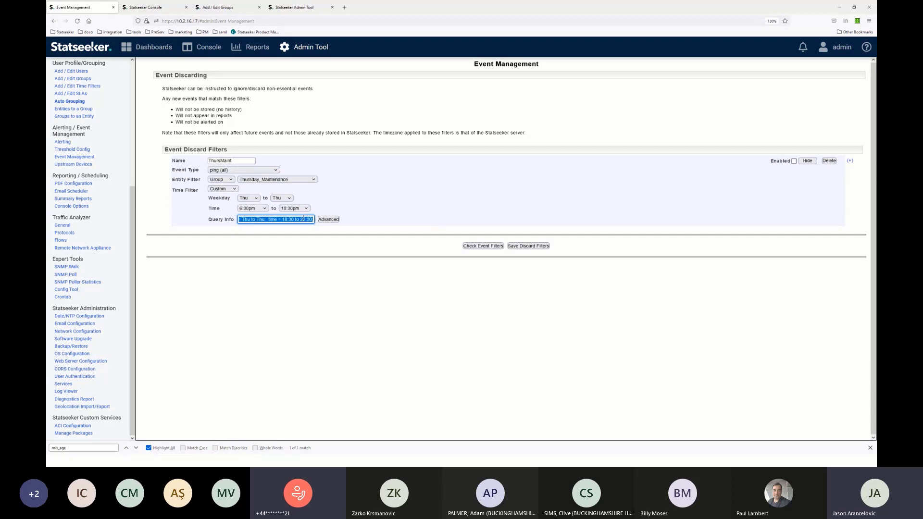
pyautogui.click(275, 219)
pyautogui.press('Left')
pyautogui.press('Left')
pyautogui.press('Left')
pyautogui.press('Left')
pyautogui.press('Left')
pyautogui.press('Left')
pyautogui.press('Left')
pyautogui.press('Left')
pyautogui.press('Left')
pyautogui.press('Left')
pyautogui.press('Left')
pyautogui.press('Left')
pyautogui.press('Left')
pyautogui.press('Left')
pyautogui.press('Left')
pyautogui.press('Left')
pyautogui.press('Left')
pyautogui.press('Left')
pyautogui.press('Left')
pyautogui.press('Left')
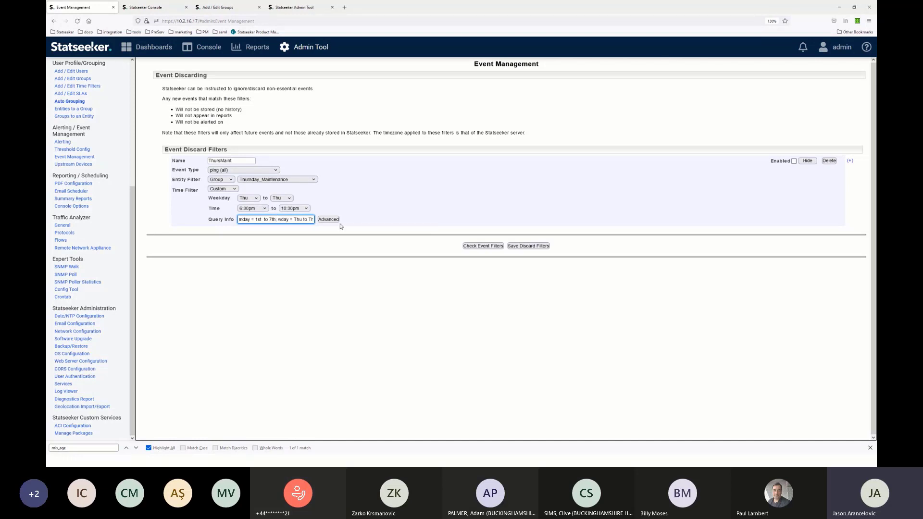
pyautogui.click(399, 214)
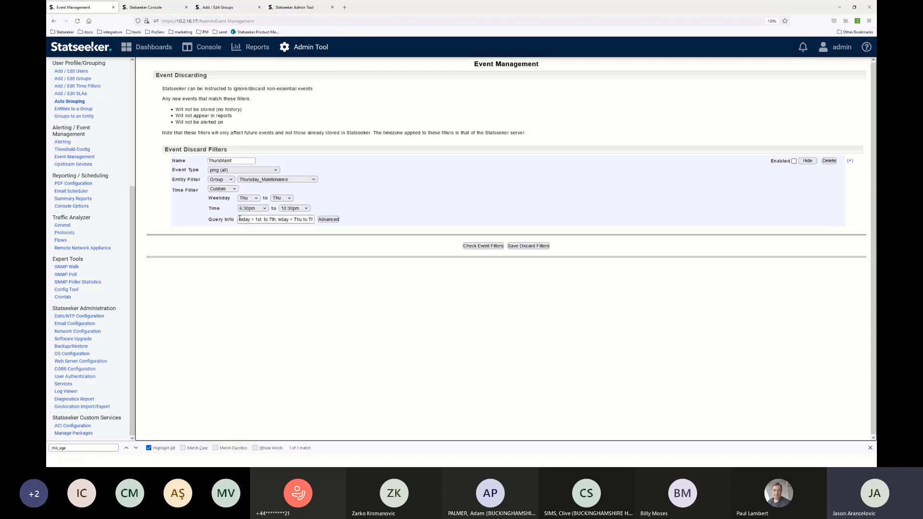
pyautogui.moveTo(240, 218); pyautogui.dragTo(357, 221)
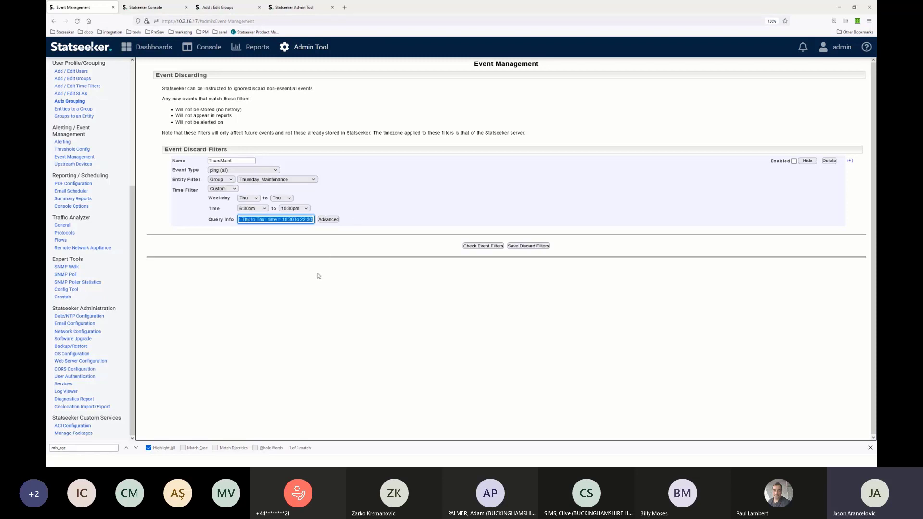
# Check the event discard filters and test the ThursMaint time filter in the Advanced Time Filter Editor.
pyautogui.click(495, 247)
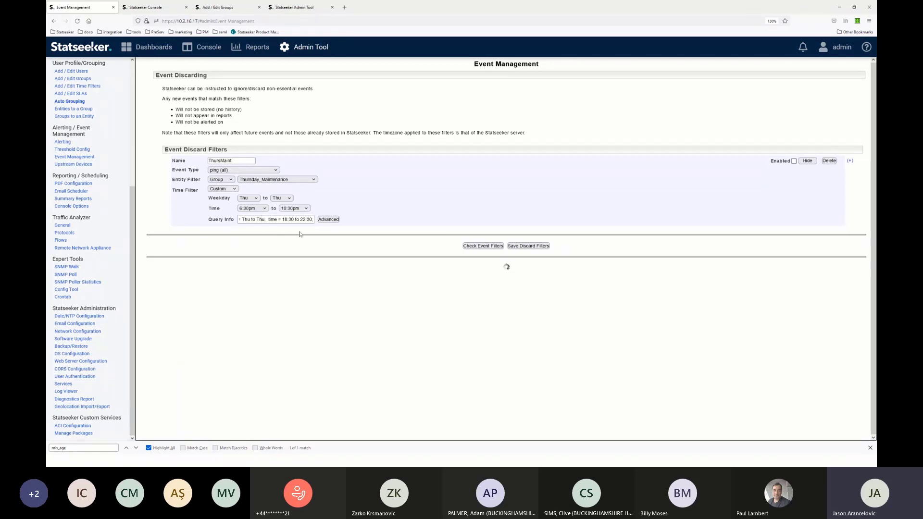
pyautogui.click(328, 219)
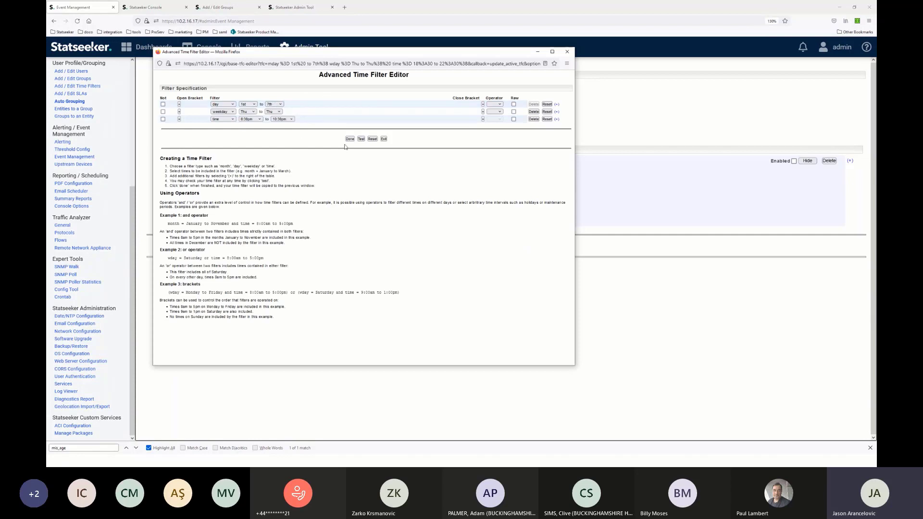
pyautogui.click(361, 139)
pyautogui.scroll(-3, 395, 184)
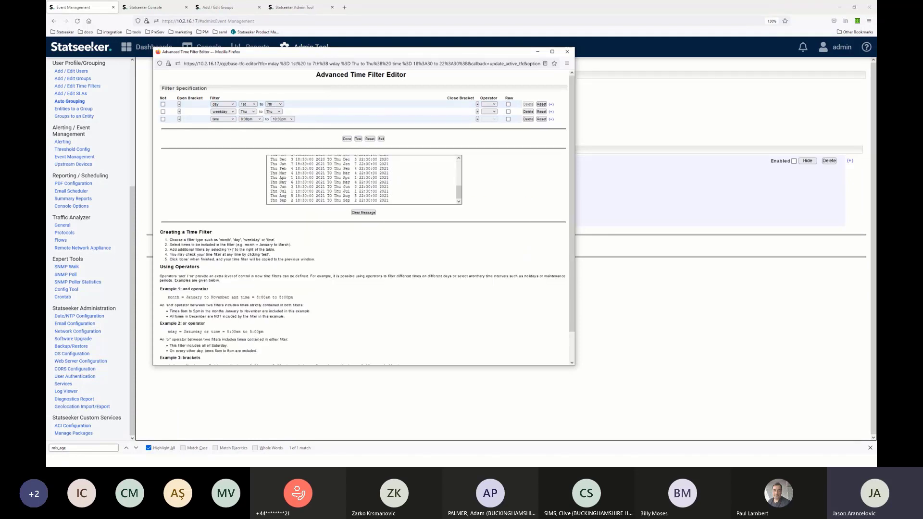
# Examine the dates and time windows listed by the time filter test, and switch back to the presentation slides.
pyautogui.moveTo(281, 179); pyautogui.dragTo(306, 192)
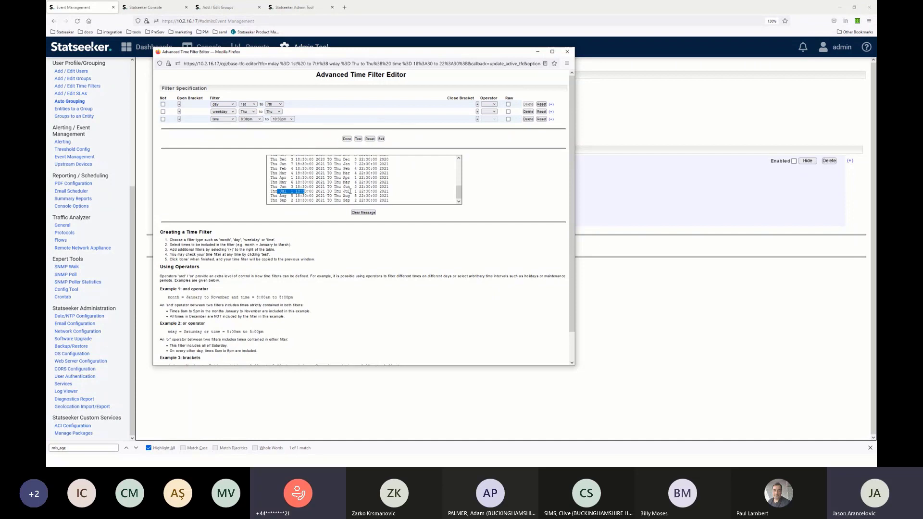
pyautogui.scroll(7, 332, 185)
pyautogui.scroll(-6, 291, 175)
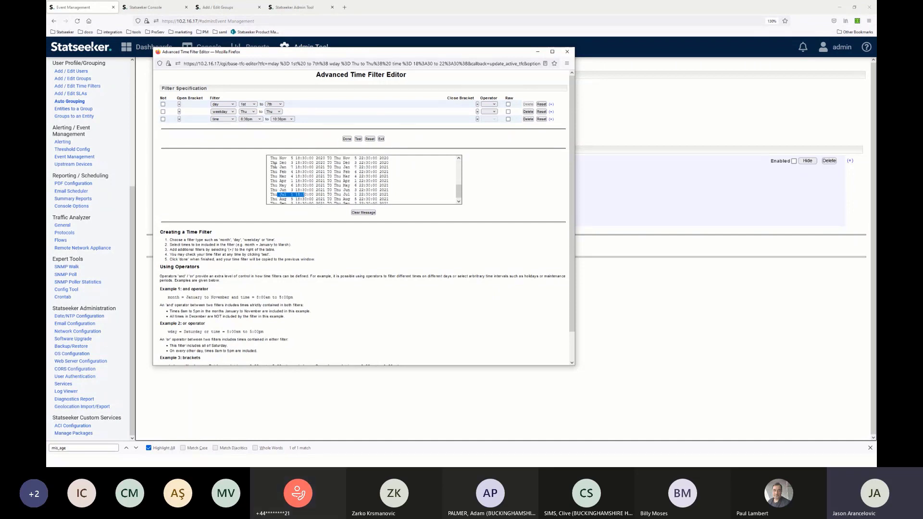
pyautogui.moveTo(273, 163); pyautogui.dragTo(317, 182)
pyautogui.moveTo(270, 186); pyautogui.dragTo(311, 192)
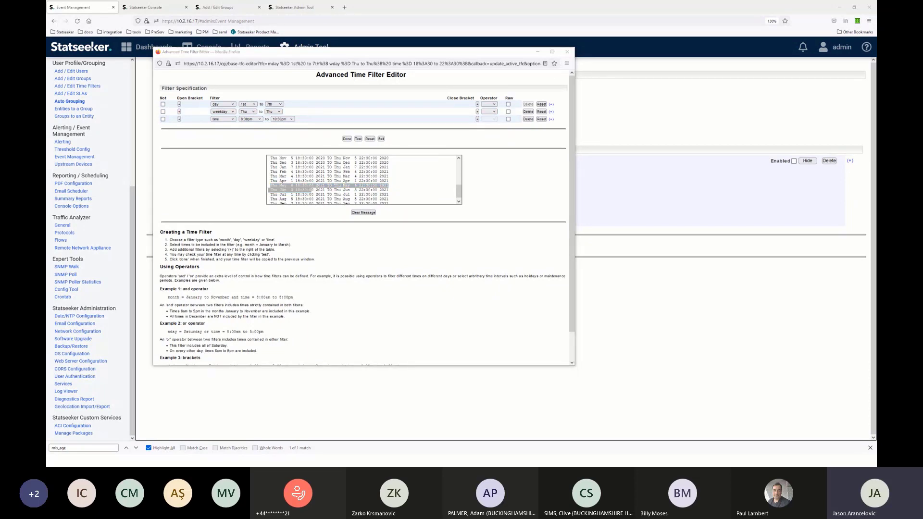
pyautogui.hotkey('alt', 'Tab')
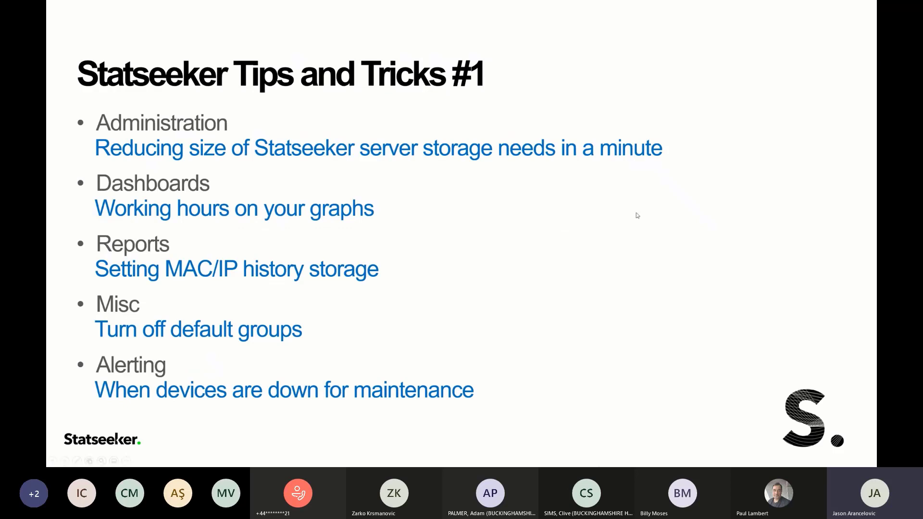